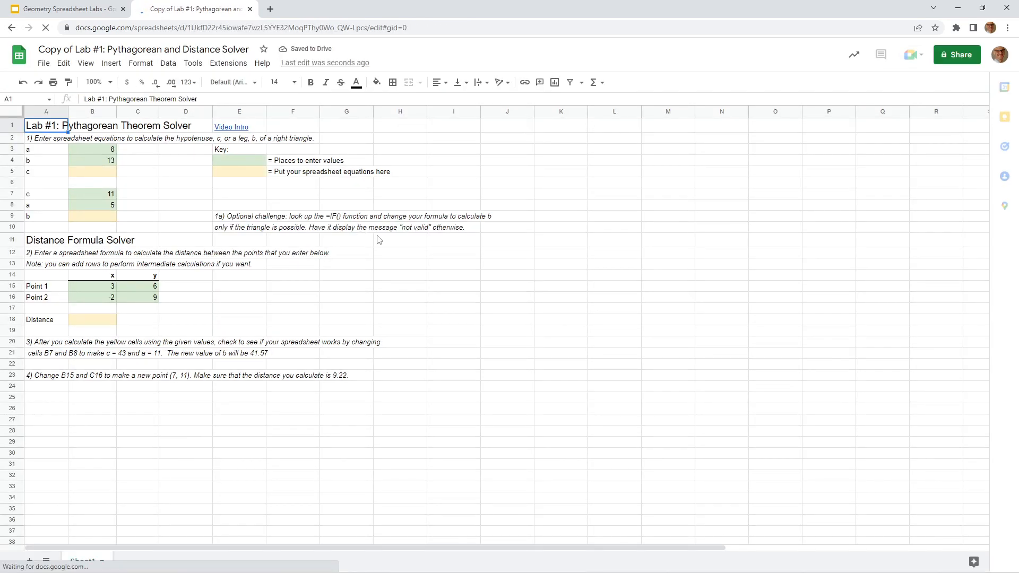
Step: Set the sheet's zoom level to 200%
{"action": "left_click", "coordinate": [94, 83]}
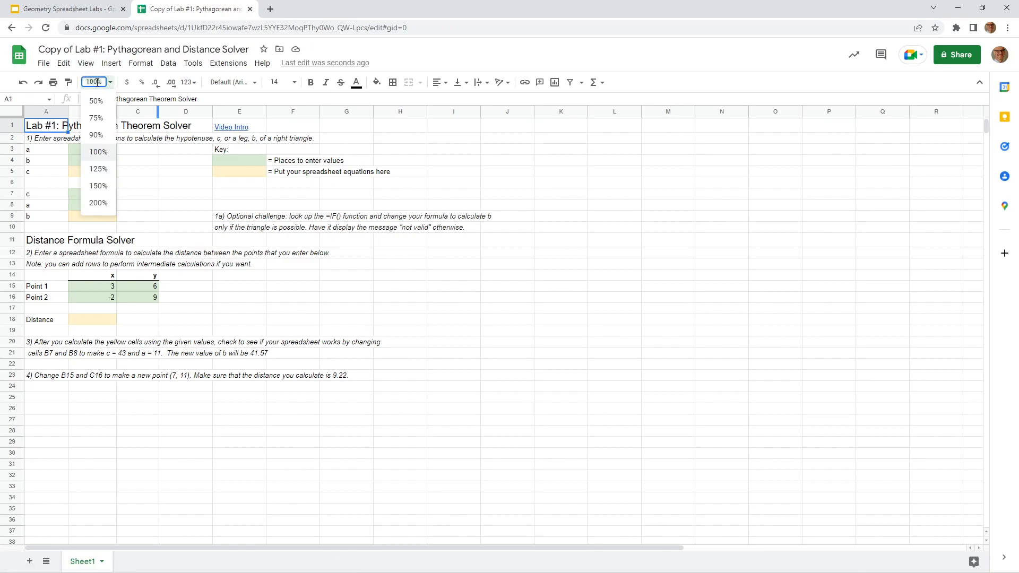
{"action": "left_click", "coordinate": [98, 203]}
{"action": "left_click", "coordinate": [156, 235]}
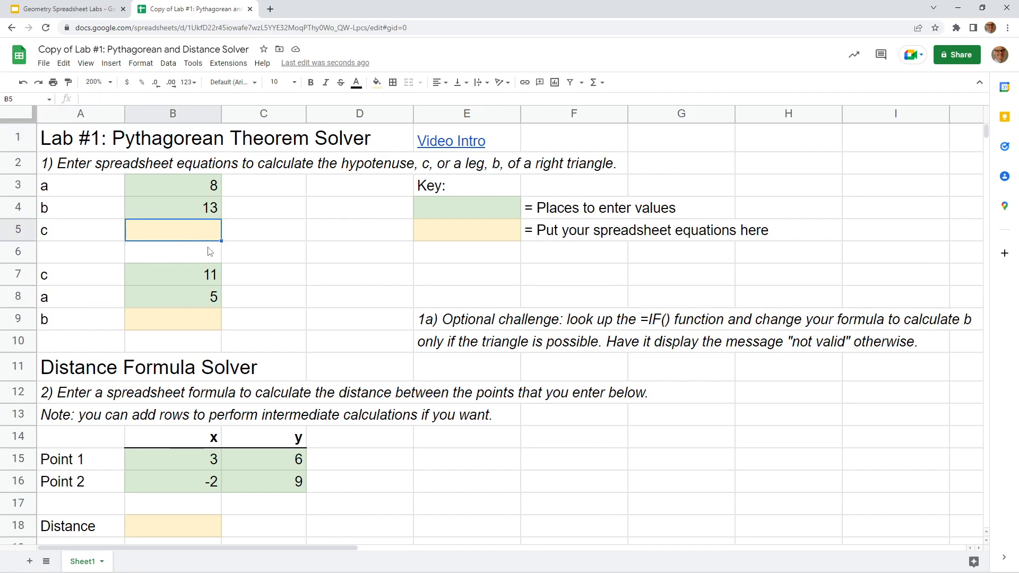
{"action": "left_click", "coordinate": [184, 182]}
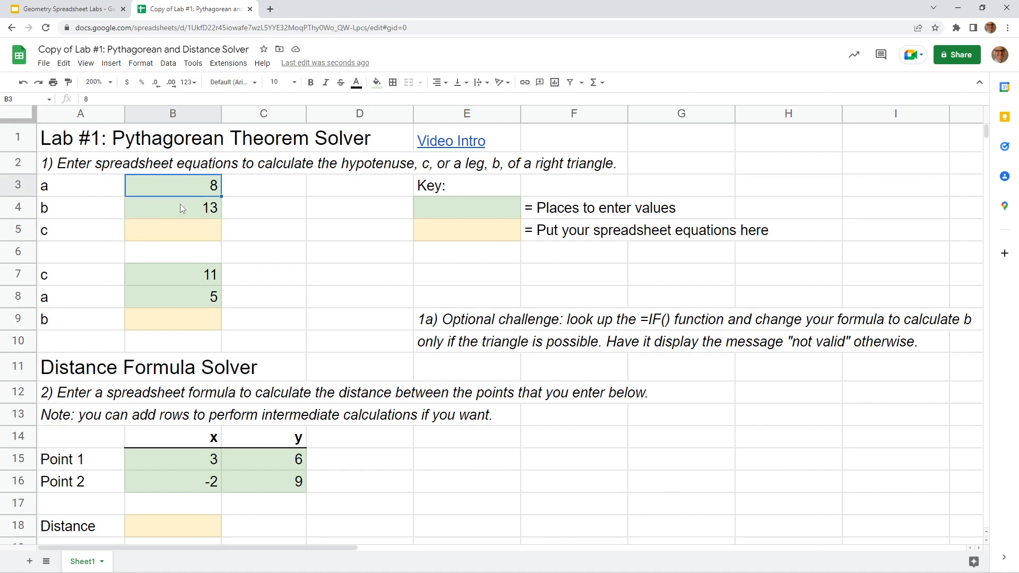
{"action": "left_click", "coordinate": [182, 207]}
{"action": "left_click", "coordinate": [183, 187]}
{"action": "left_click", "coordinate": [181, 206]}
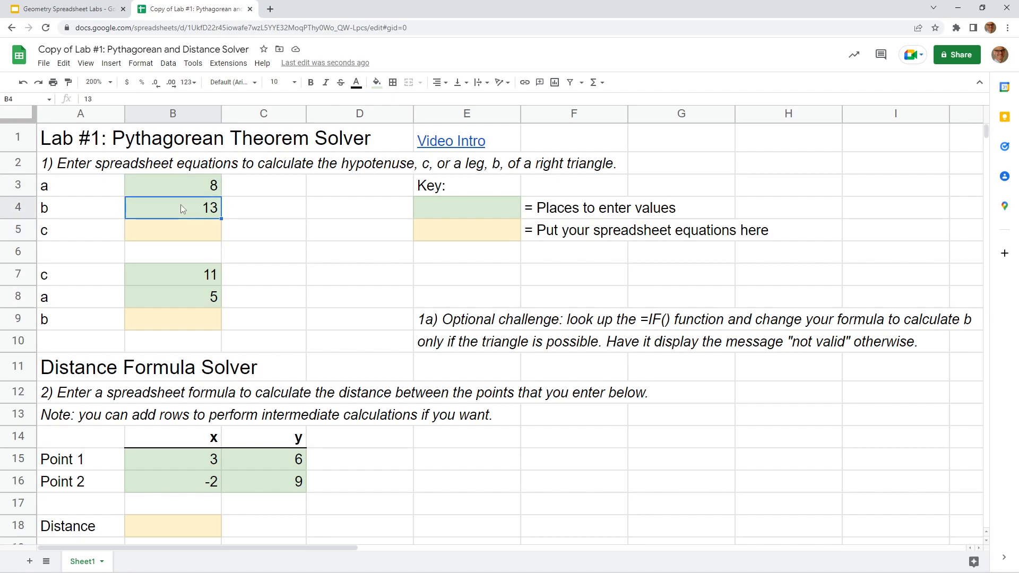
Step: Enter the hypotenuse formula =sqrt(8^2 + 13^2) with fixed numbers in cell B5
{"action": "left_click", "coordinate": [192, 236]}
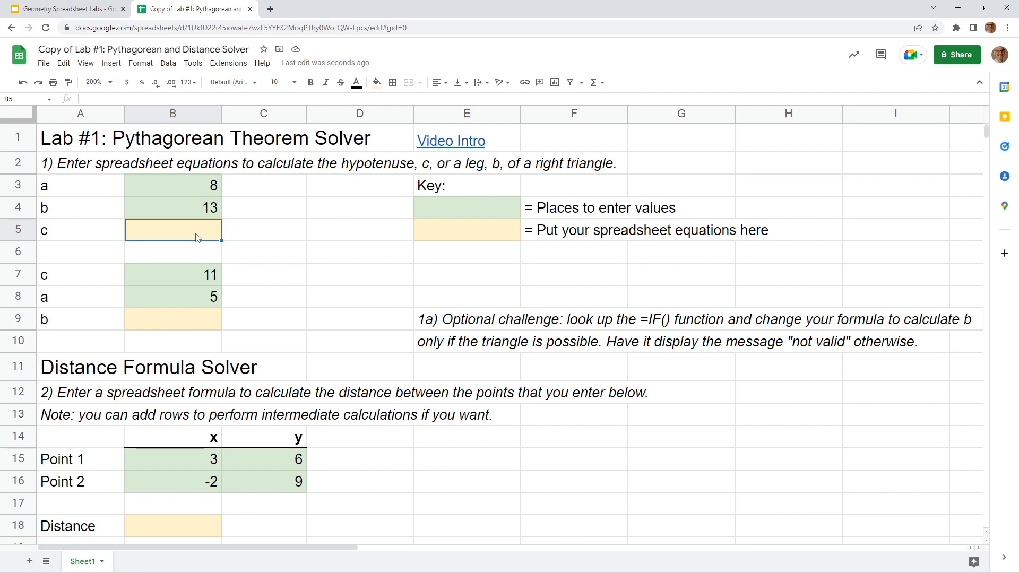
{"action": "type", "text": "="}
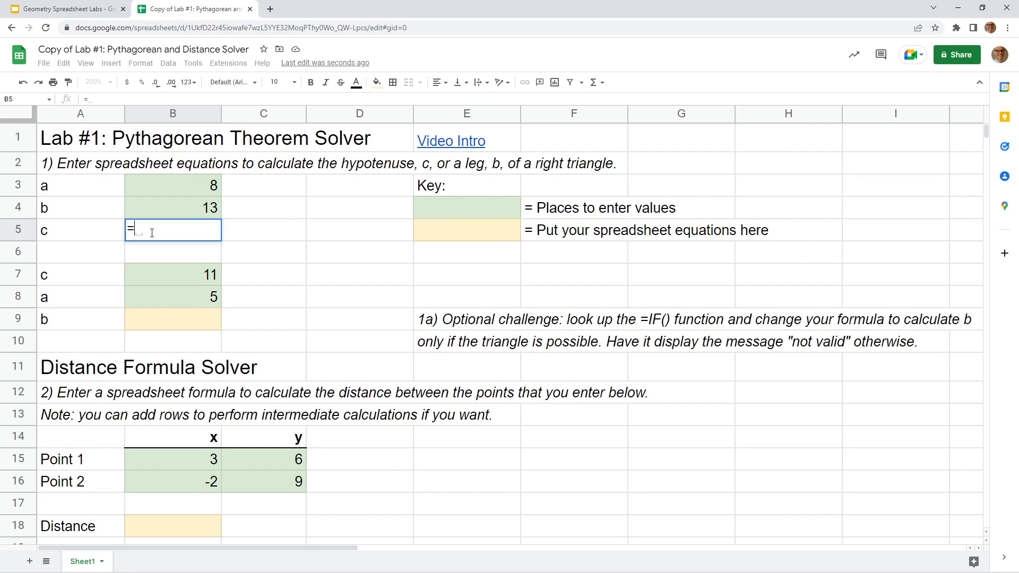
{"action": "type", "text": "sqrt"}
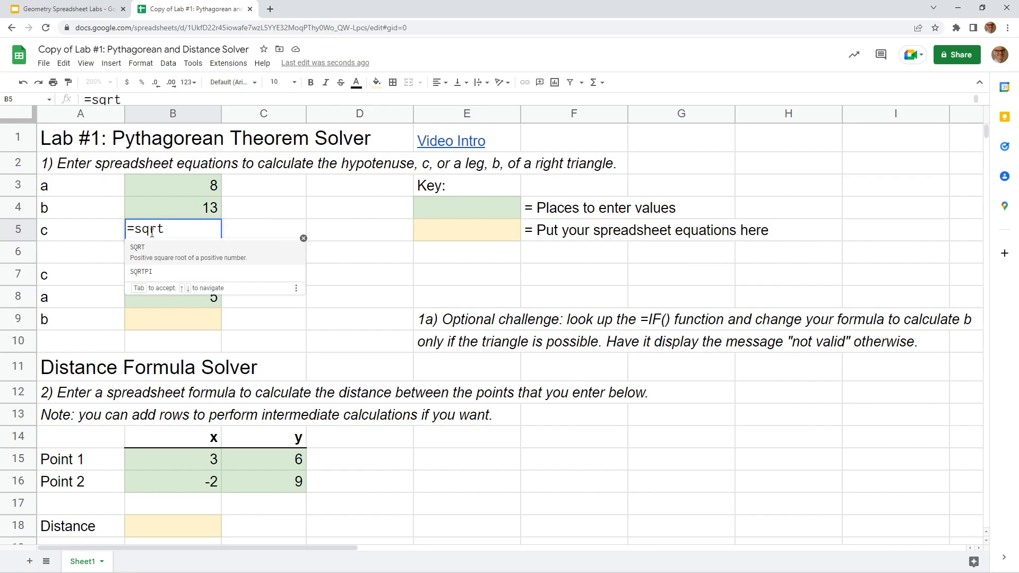
{"action": "type", "text": "("}
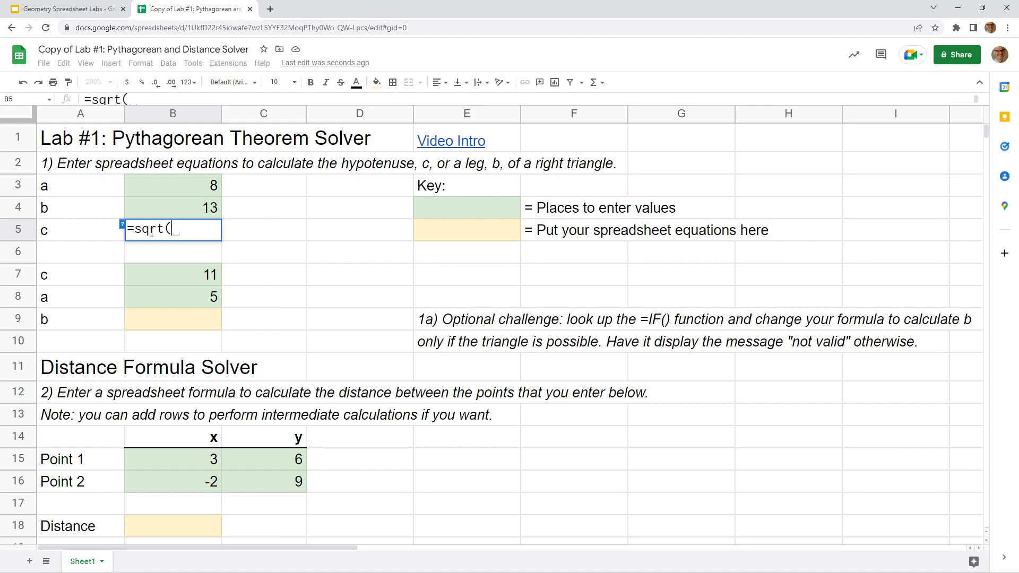
{"action": "type", "text": "8"}
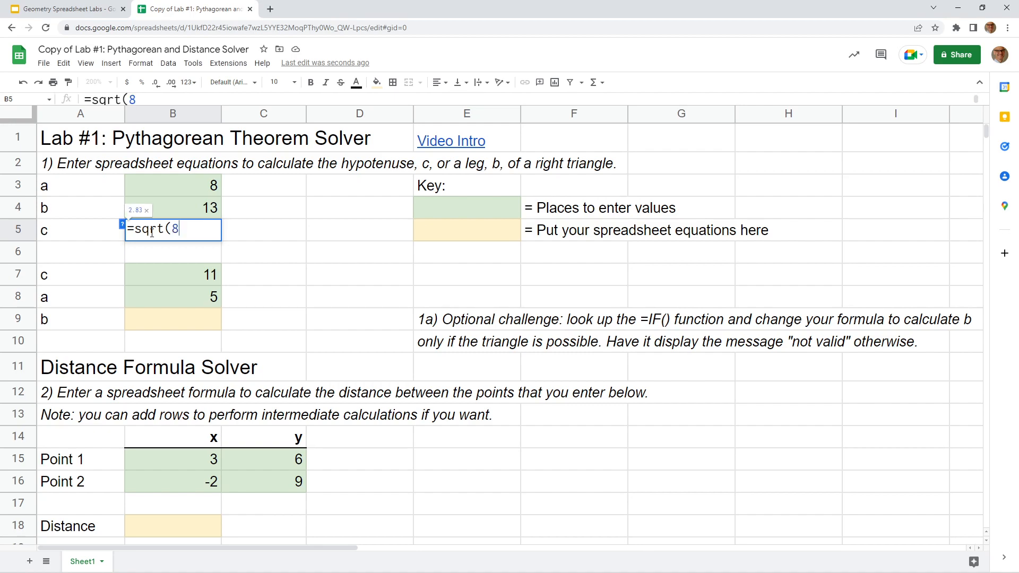
{"action": "type", "text": "^2 + 13^"}
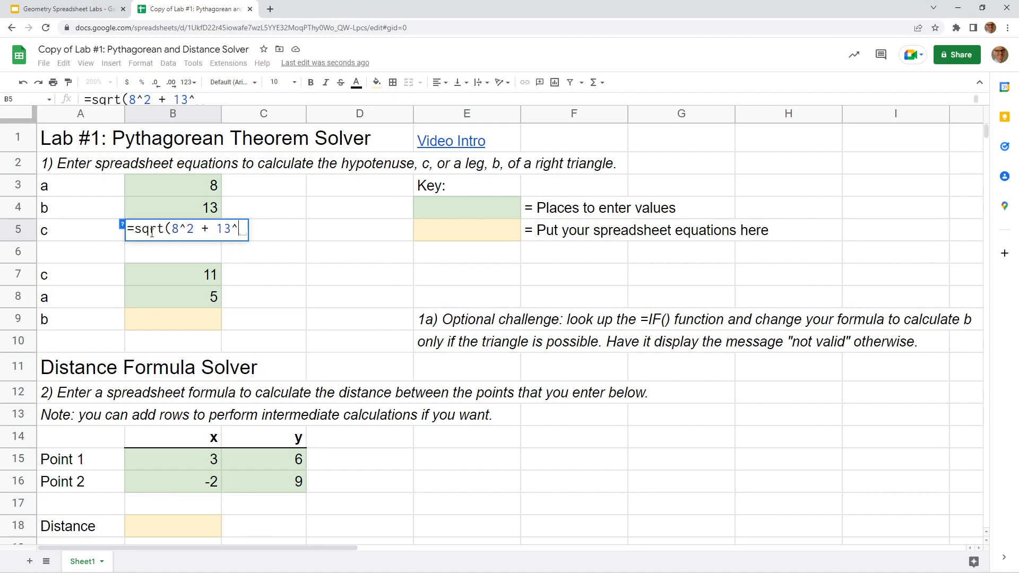
{"action": "type", "text": "2)"}
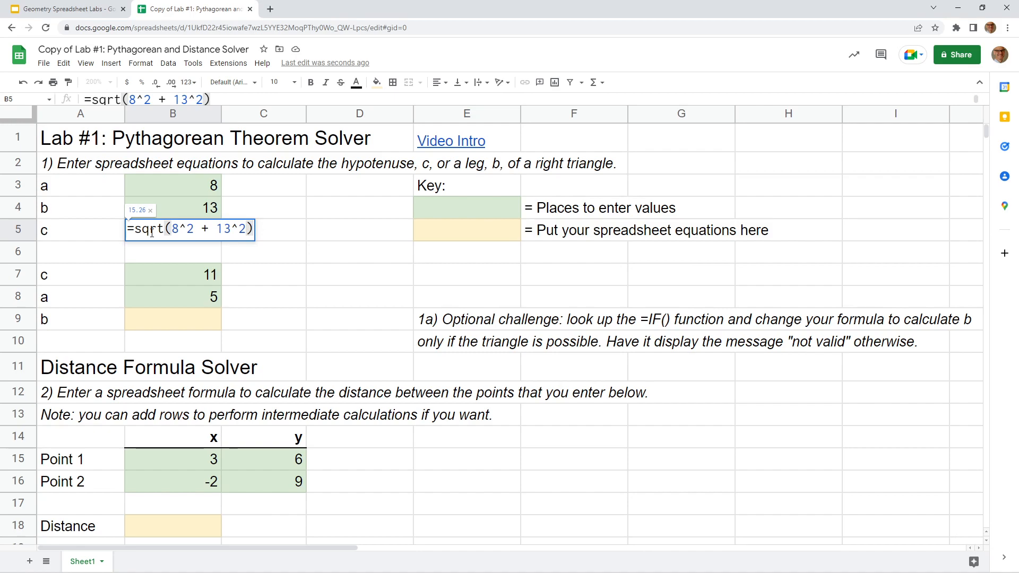
{"action": "key", "text": "Return"}
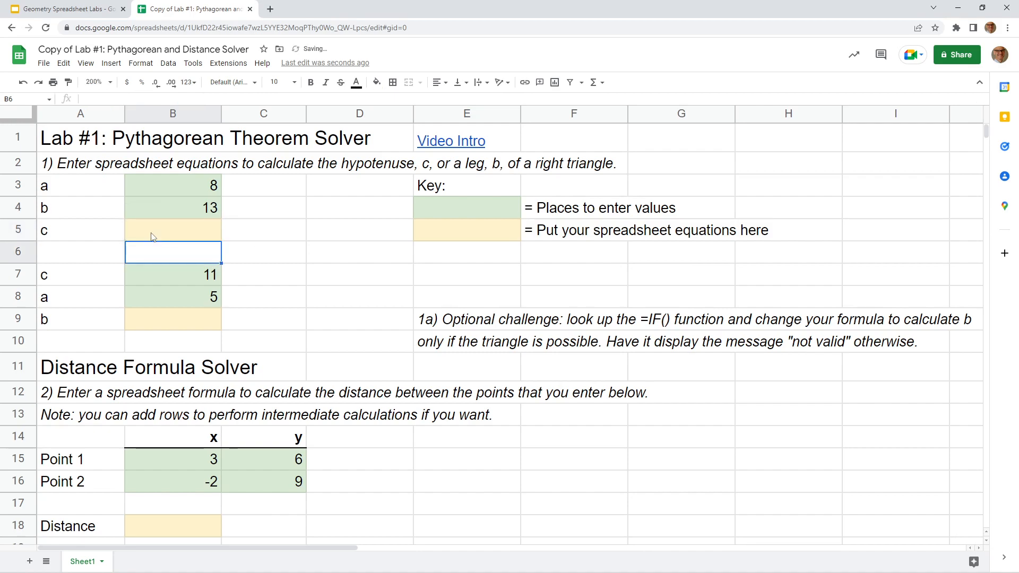
{"action": "left_click", "coordinate": [157, 231]}
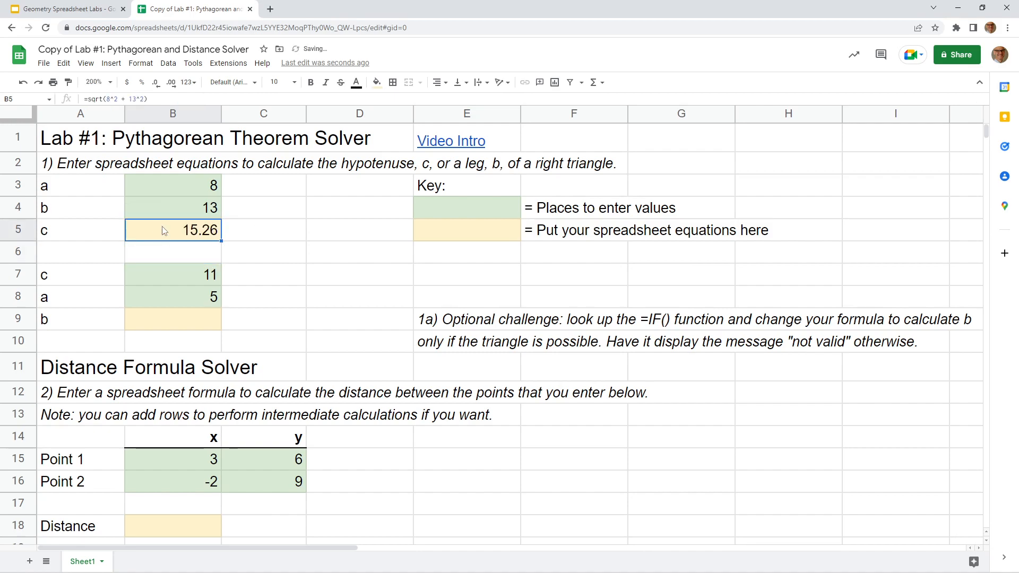
Step: Test the fixed-number formula in B5 by setting a to 2 in B3 and b to 3 in B4
{"action": "left_click", "coordinate": [181, 184]}
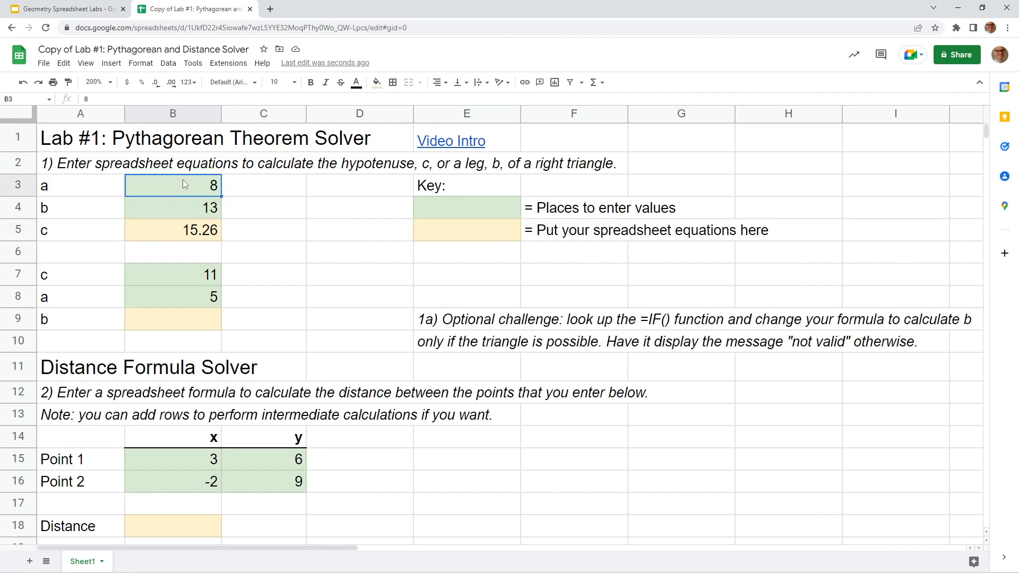
{"action": "type", "text": "2"}
{"action": "key", "text": "Return"}
{"action": "type", "text": "3"}
{"action": "key", "text": "Return"}
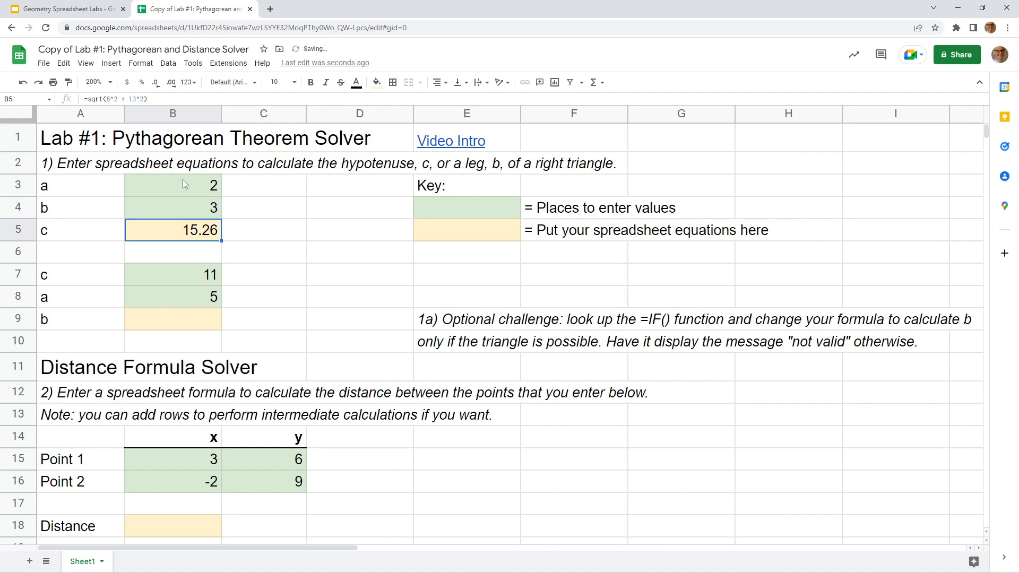
{"action": "double_click", "coordinate": [204, 229]}
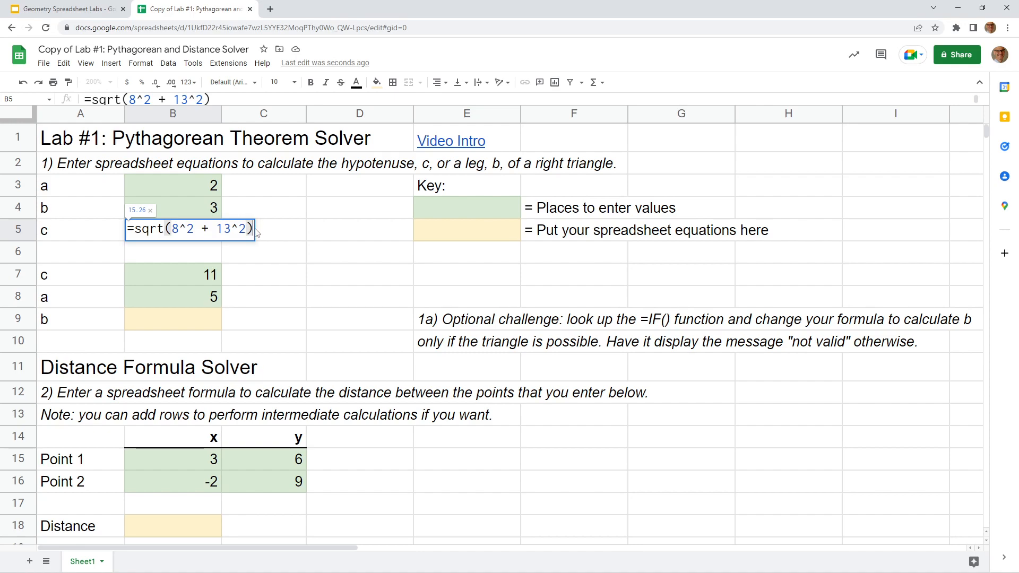
Step: Undo the test values for a and b and the fixed-number formula in B5
{"action": "left_click", "coordinate": [186, 183]}
{"action": "key", "text": "ctrl+z"}
{"action": "key", "text": "ctrl+z"}
{"action": "key", "text": "ctrl+z"}
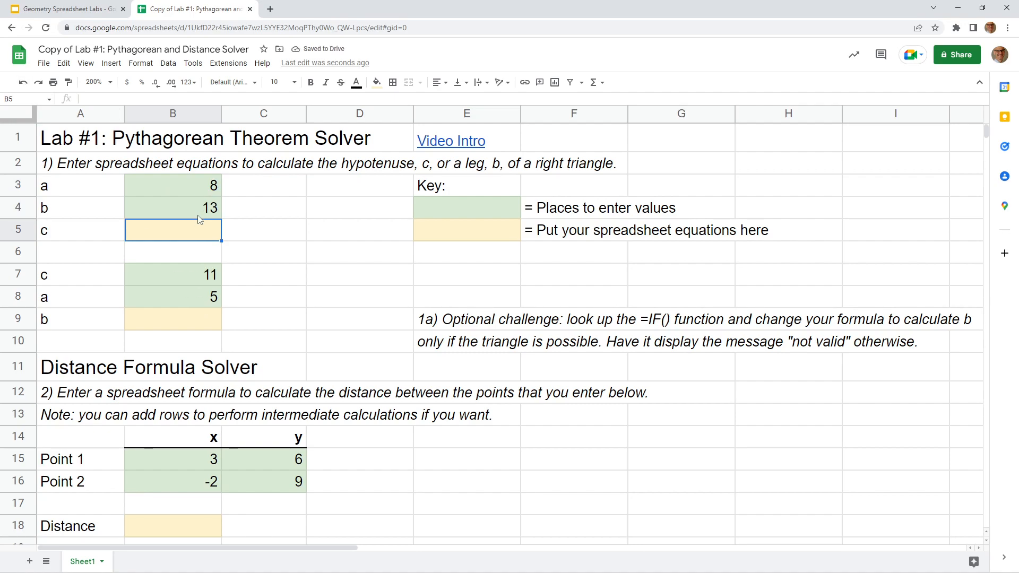
Step: Enter the hypotenuse formula =sqrt(B3^2+B4^2) in cell B5, using references to the a and b cells
{"action": "type", "text": "=sqrt("}
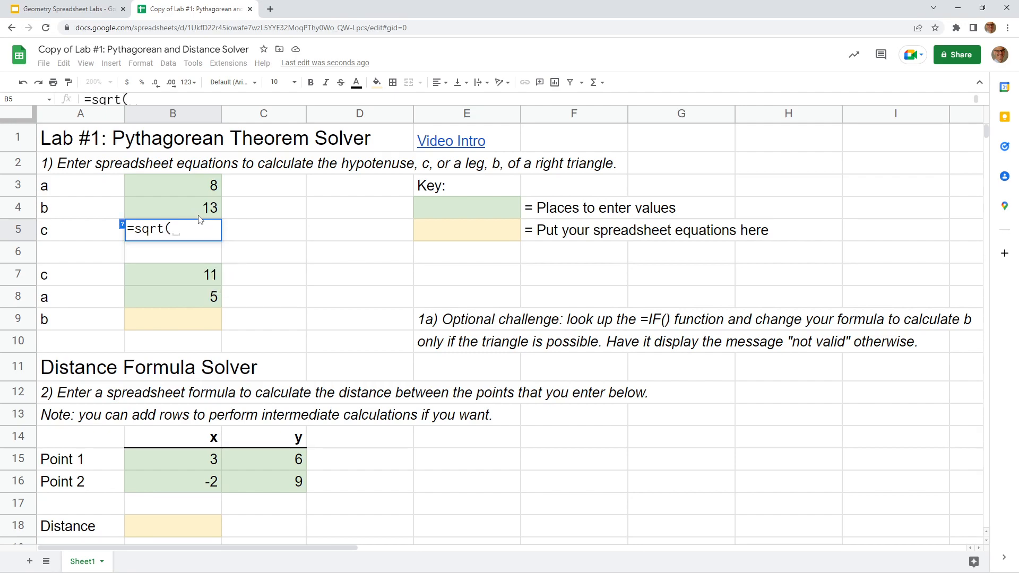
{"action": "left_click", "coordinate": [201, 188]}
{"action": "type", "text": "^2"}
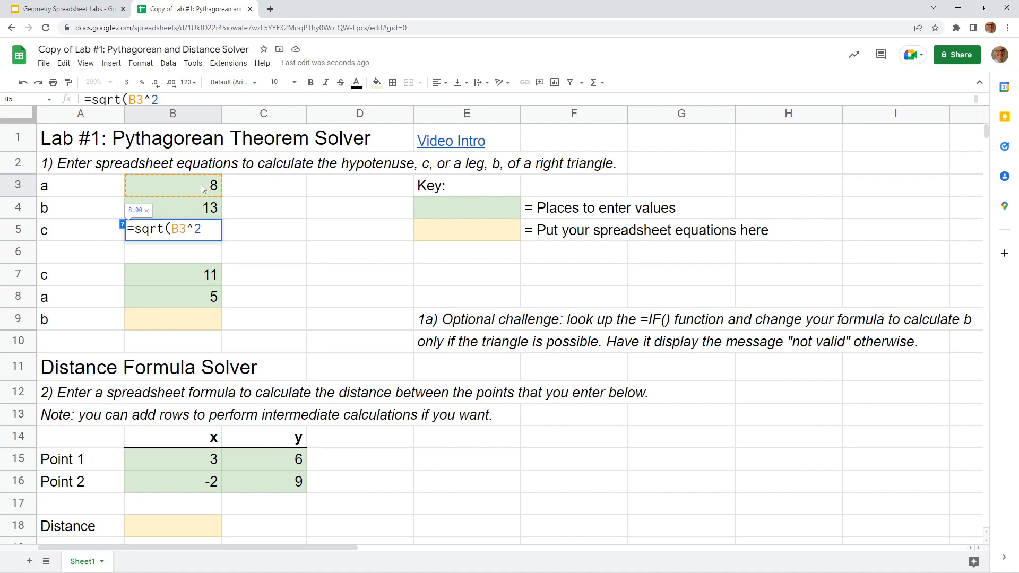
{"action": "type", "text": "+"}
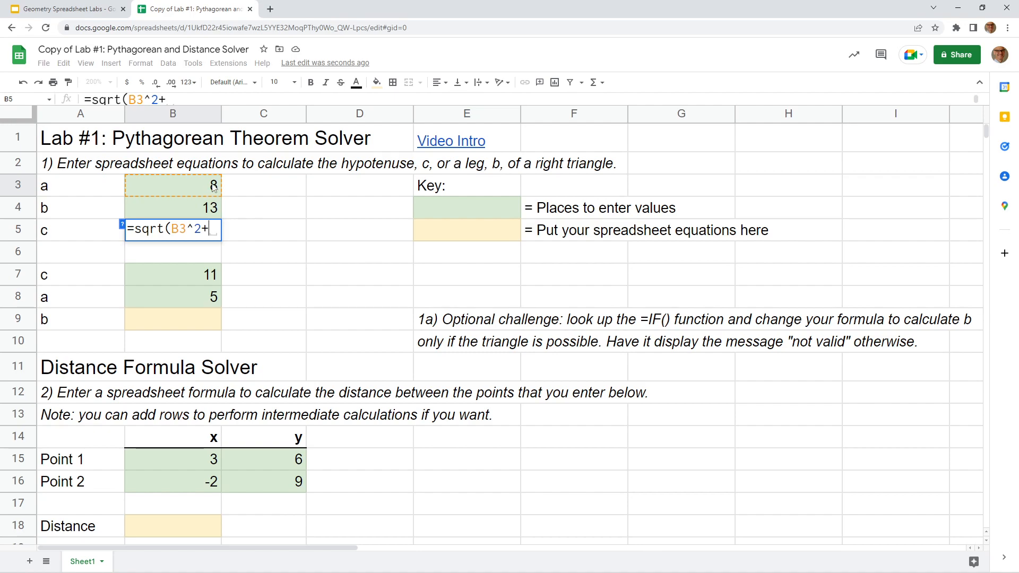
{"action": "left_click", "coordinate": [193, 206]}
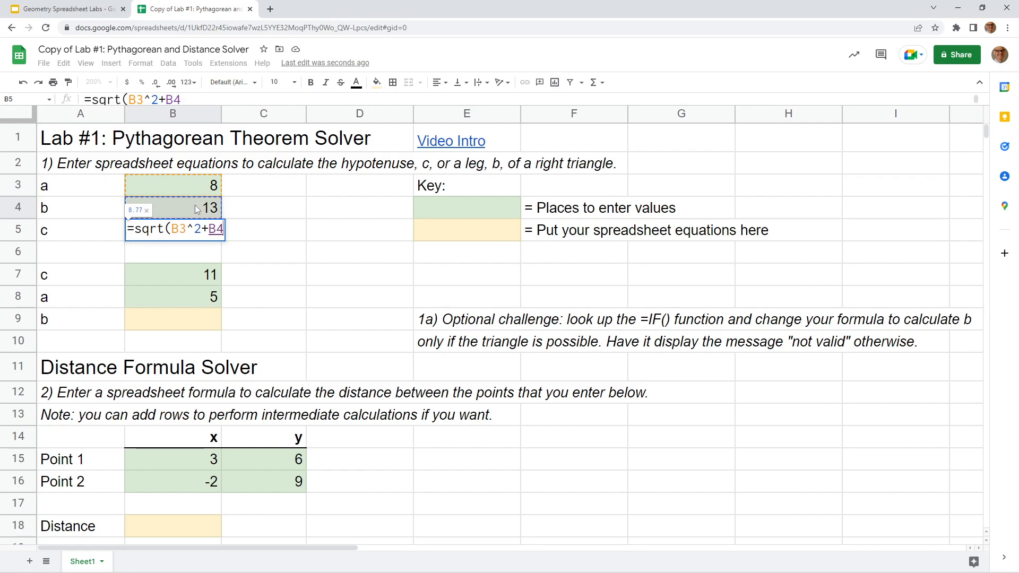
{"action": "type", "text": "^2"}
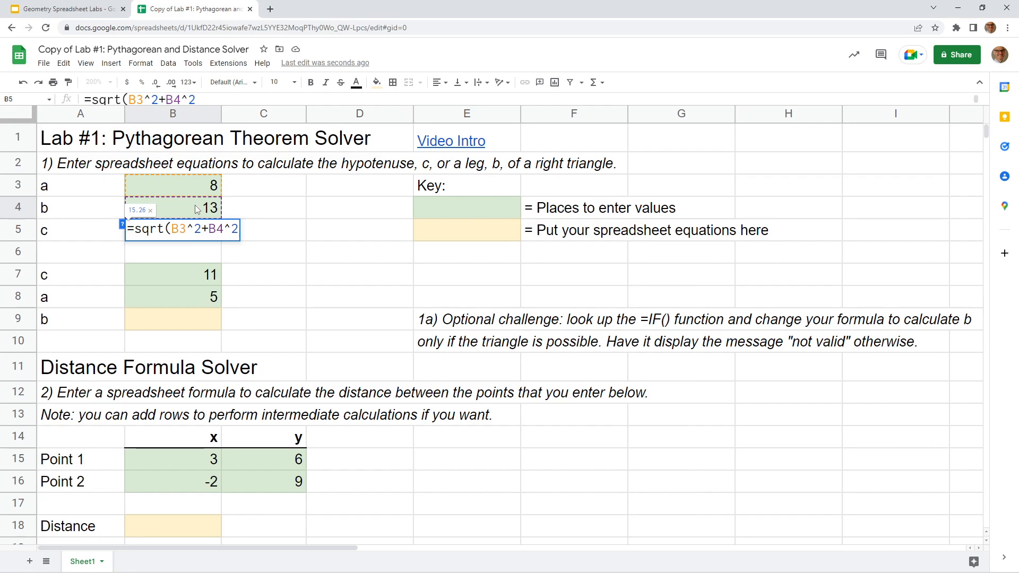
{"action": "type", "text": ")"}
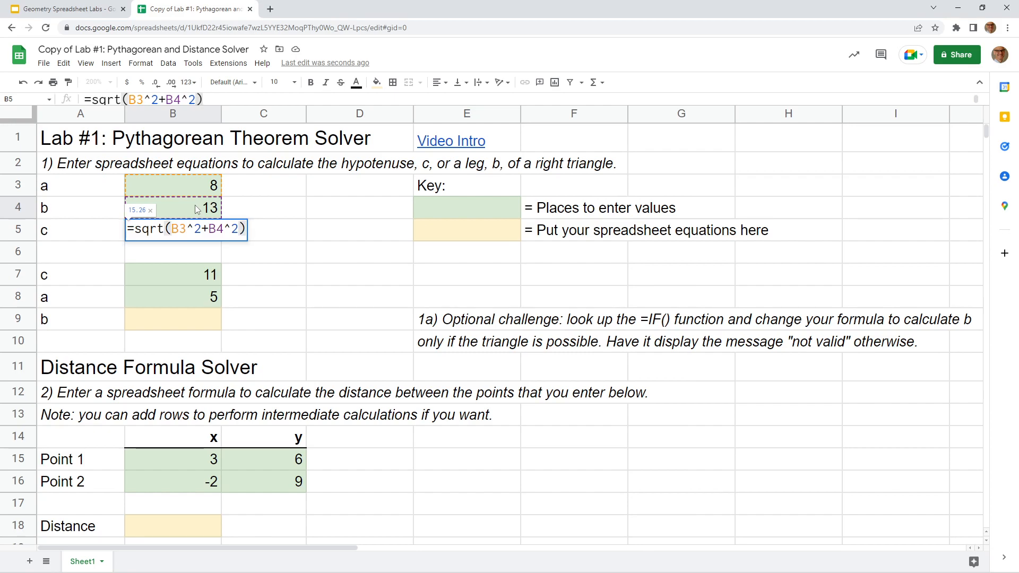
{"action": "key", "text": "Return"}
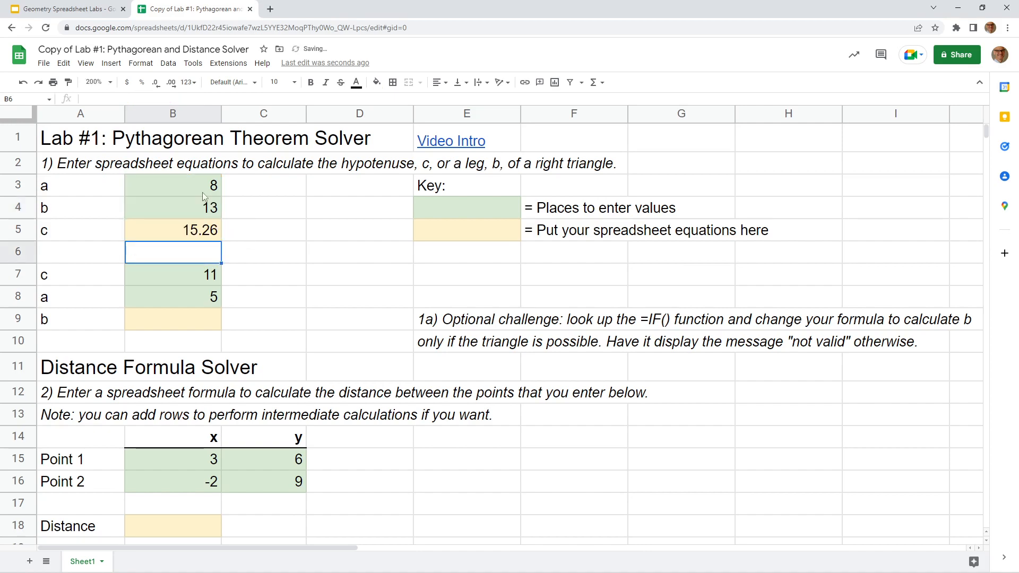
{"action": "left_click", "coordinate": [199, 233]}
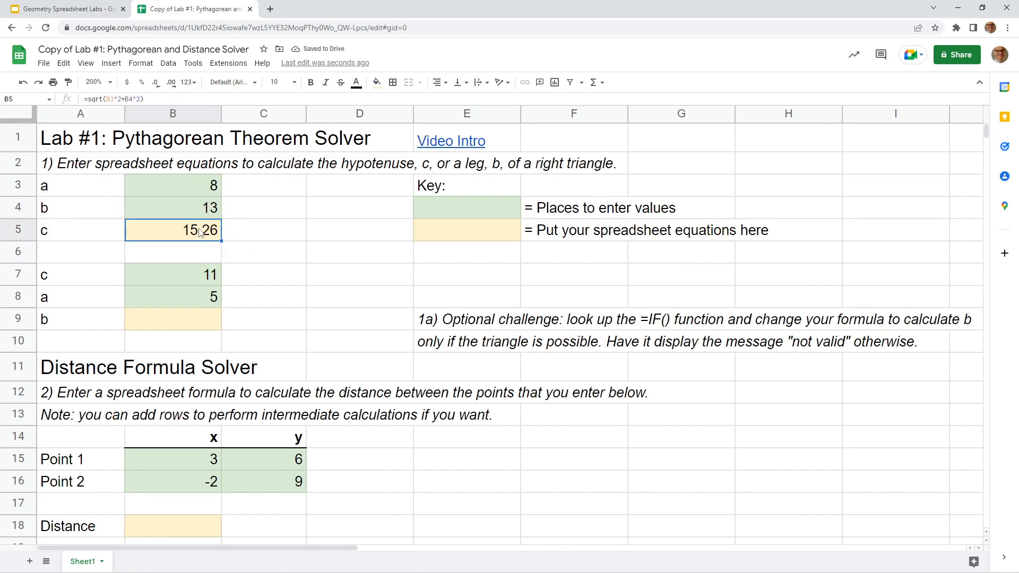
Step: Set a to 2 in cell B3 and b to 3 in cell B4 to test the hypotenuse formula
{"action": "left_click", "coordinate": [198, 188]}
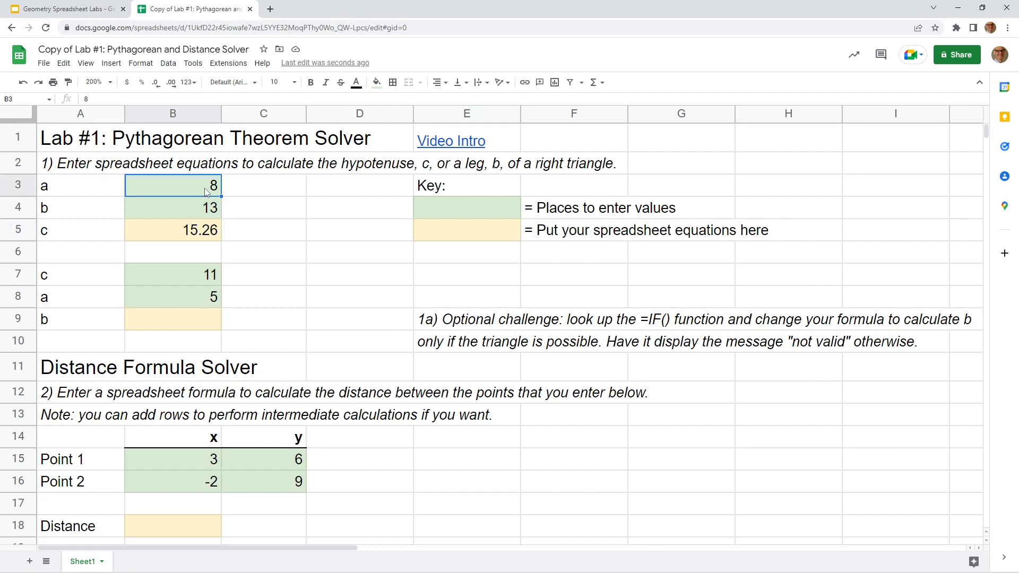
{"action": "type", "text": "2"}
{"action": "key", "text": "Return"}
{"action": "type", "text": "3"}
{"action": "key", "text": "Return"}
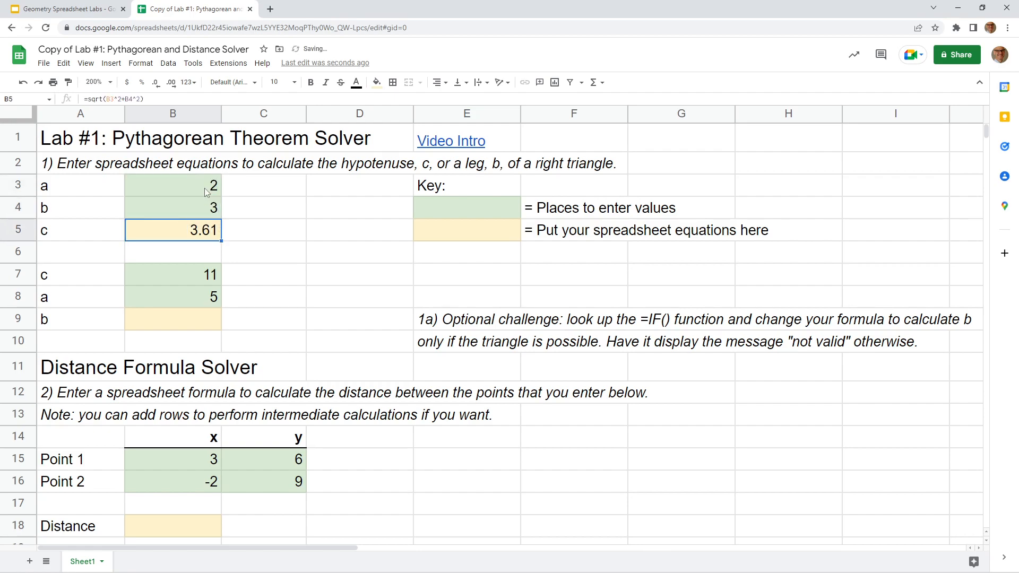
Step: Check the a and b input cells and the cell references in the B5 formula without changing them
{"action": "key", "text": "Up"}
{"action": "key", "text": "Up"}
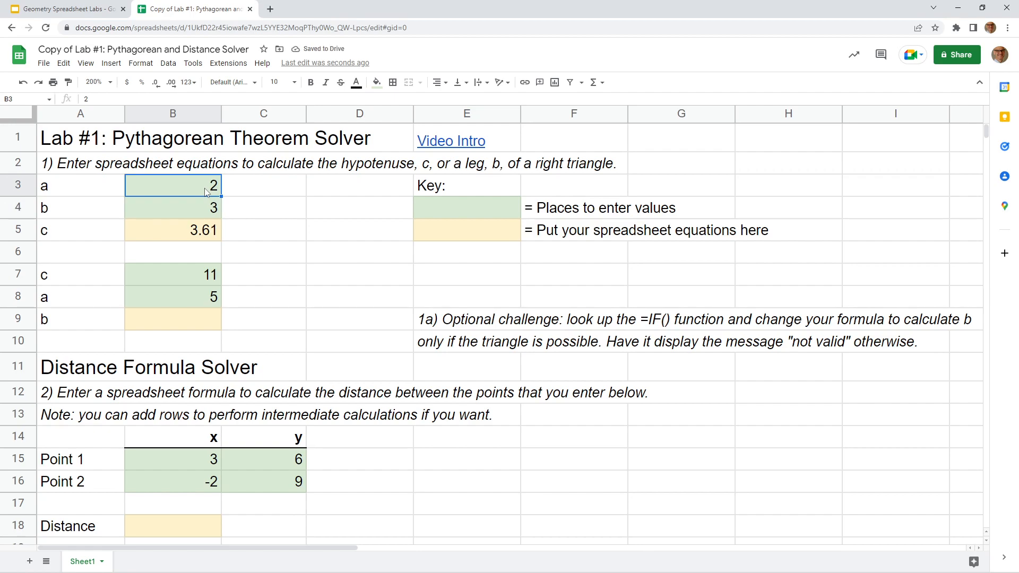
{"action": "key", "text": "Down"}
{"action": "key", "text": "Down"}
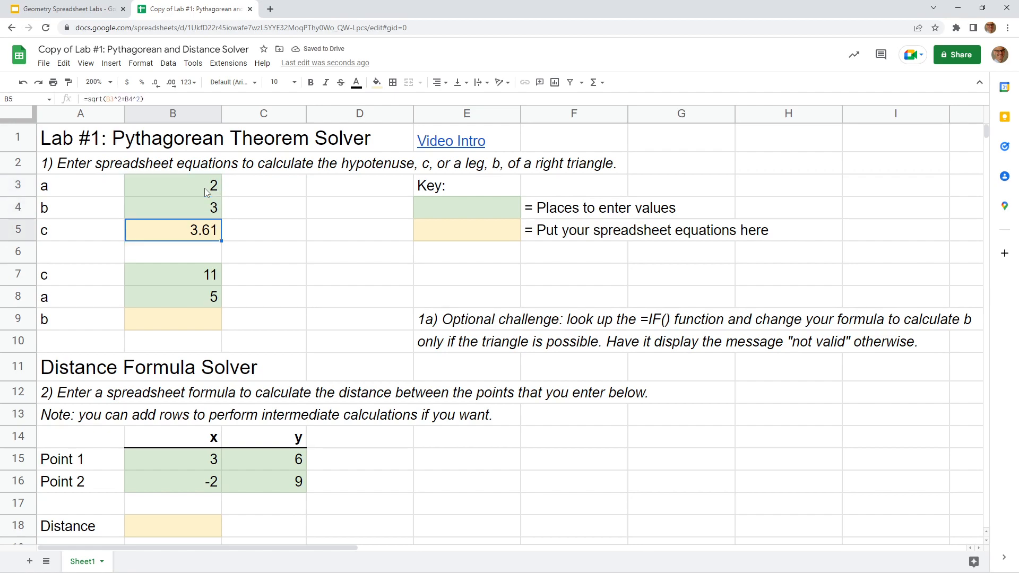
{"action": "key", "text": "Up"}
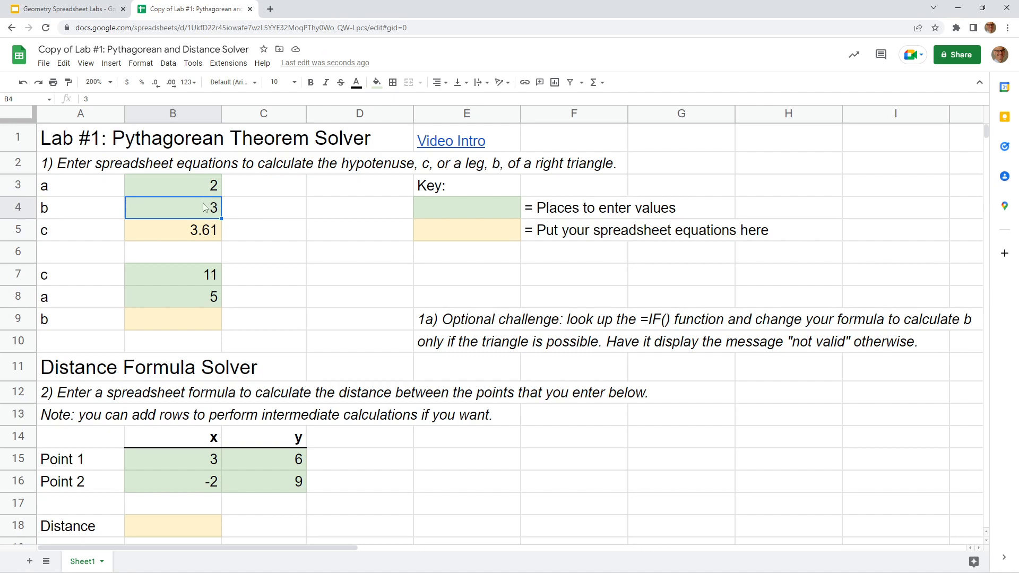
{"action": "double_click", "coordinate": [200, 236]}
{"action": "left_click_drag", "start_coordinate": [171, 230], "coordinate": [187, 229]}
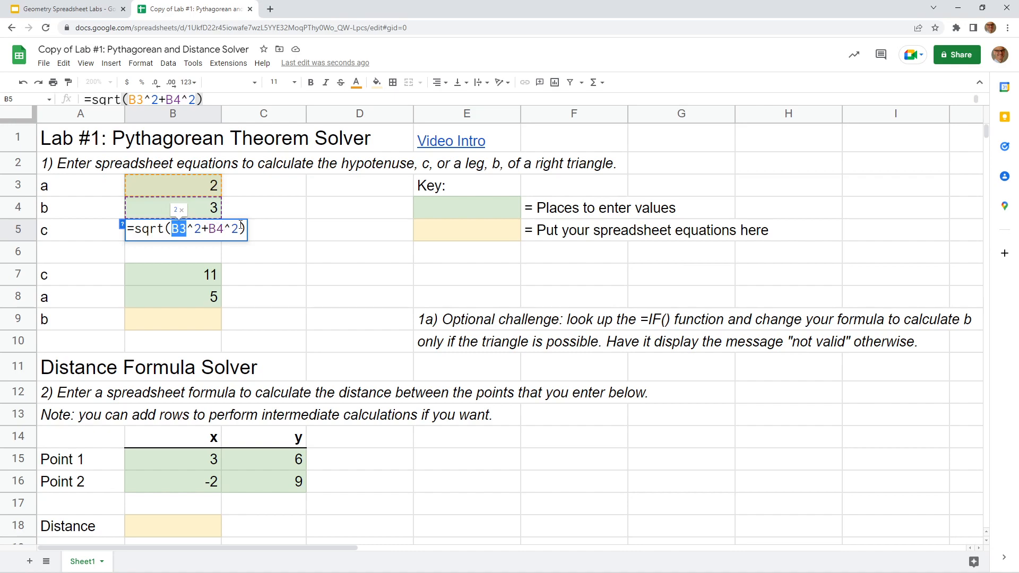
{"action": "key", "text": "Escape"}
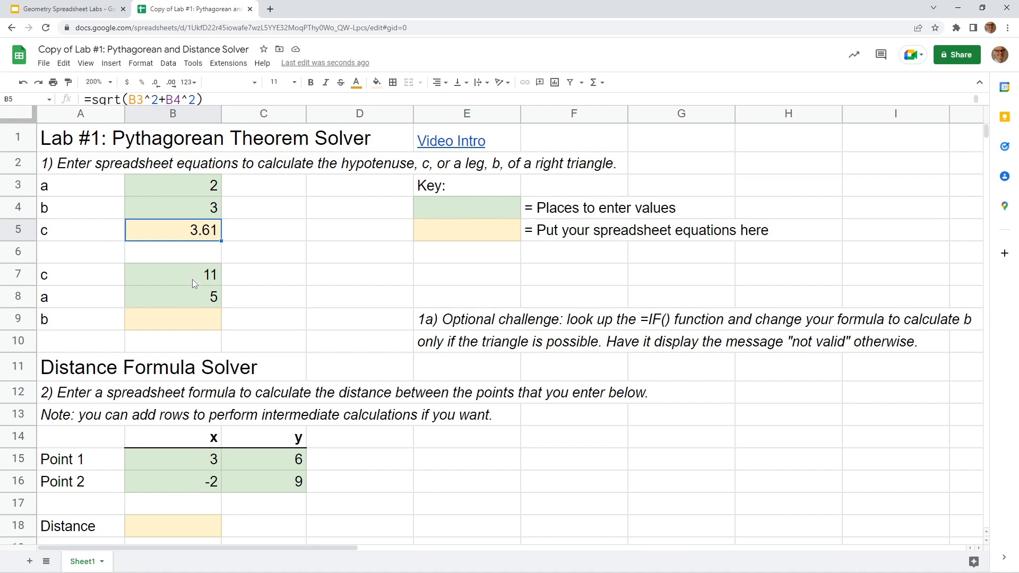
{"action": "left_click", "coordinate": [98, 281]}
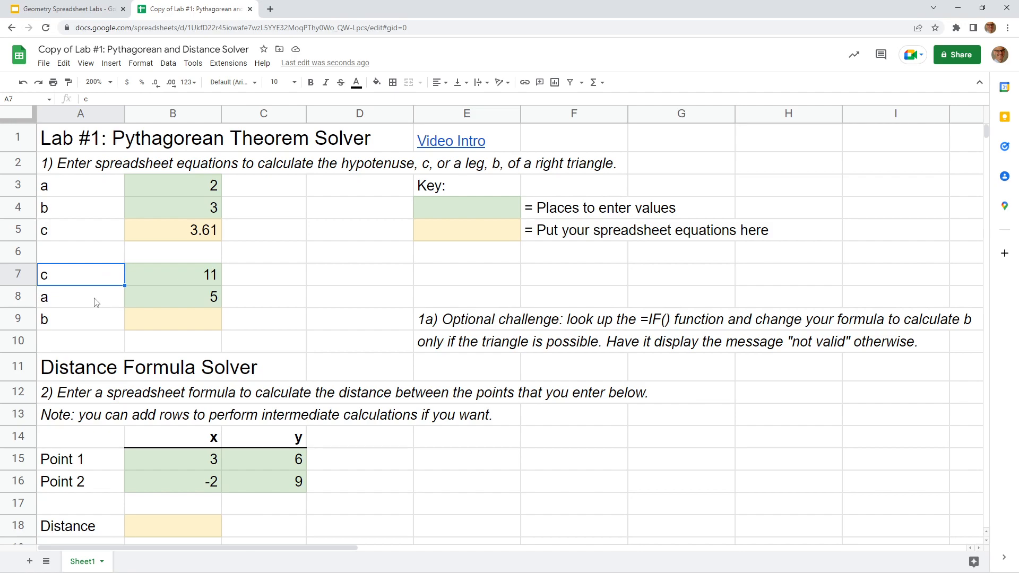
{"action": "left_click", "coordinate": [102, 296]}
{"action": "left_click", "coordinate": [160, 319]}
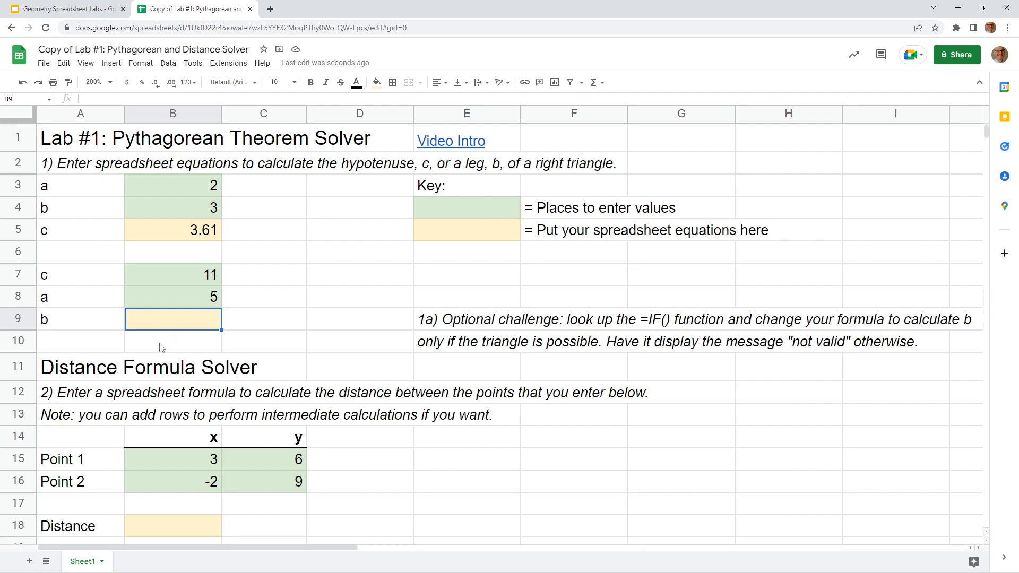
{"action": "left_click", "coordinate": [158, 529]}
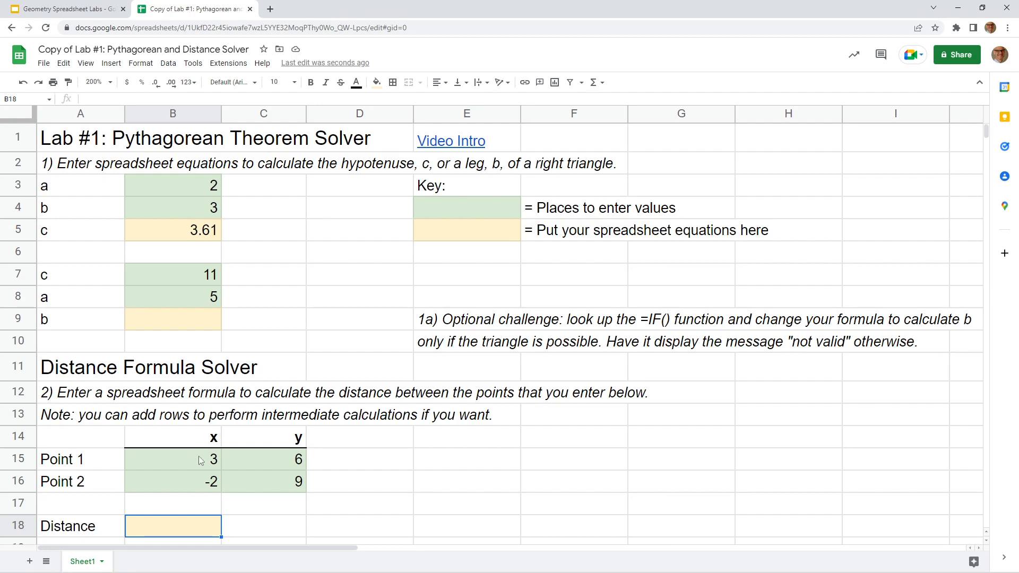
Step: Clear the hypotenuse formula from cell B5 and insert one row above row 5
{"action": "left_click", "coordinate": [197, 235]}
{"action": "key", "text": "Delete"}
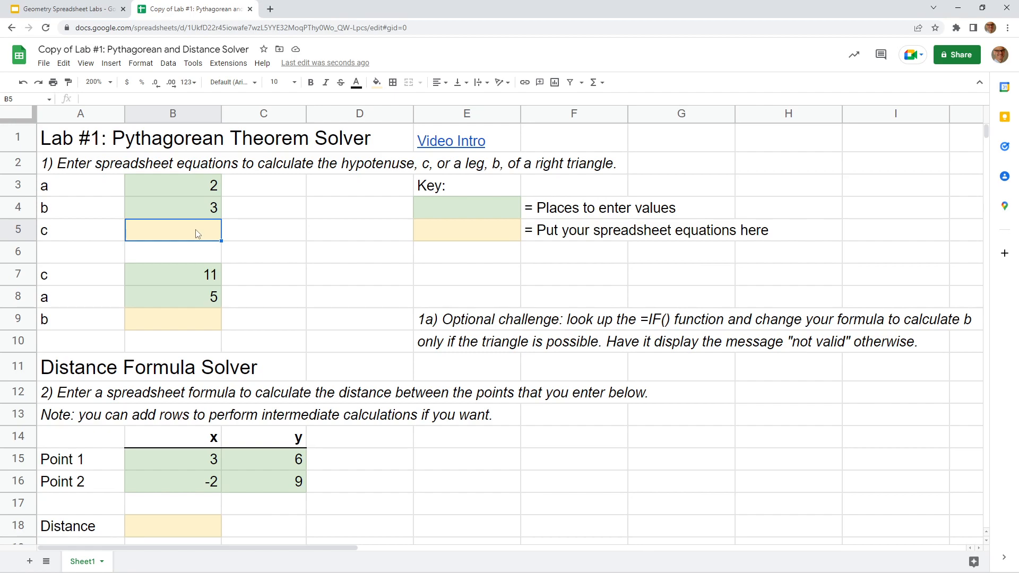
{"action": "left_click", "coordinate": [17, 231]}
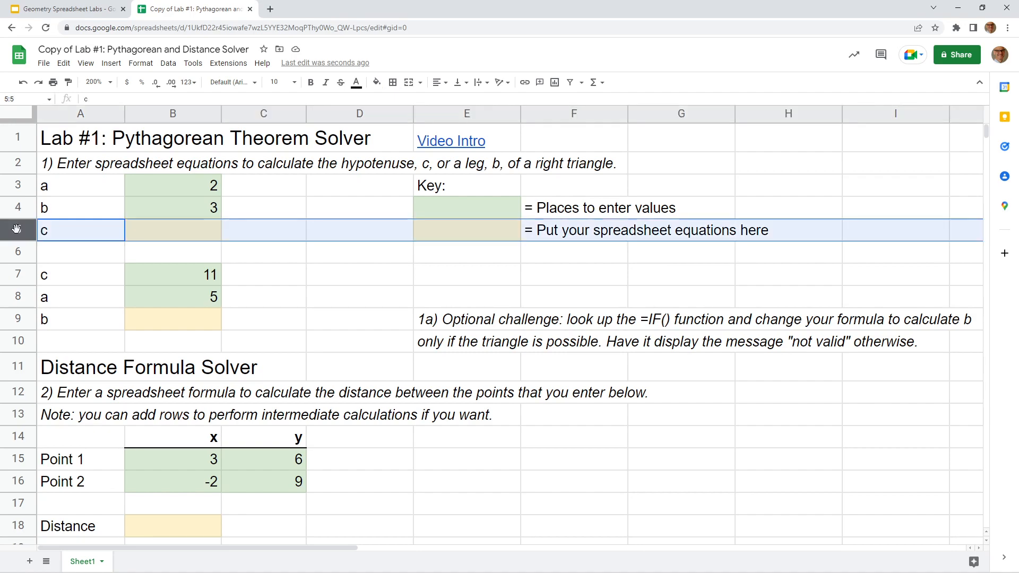
{"action": "right_click", "coordinate": [16, 228]}
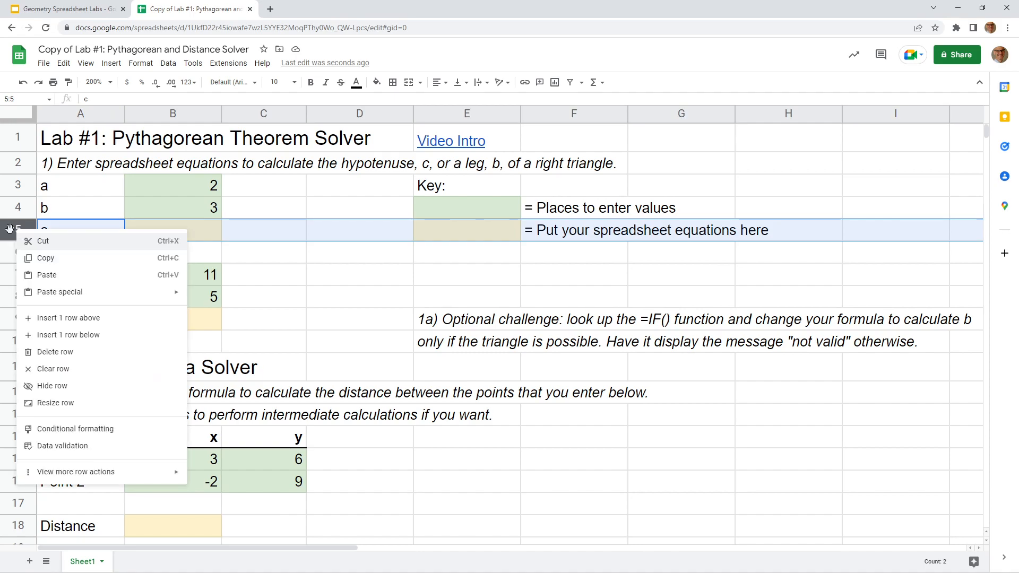
{"action": "left_click", "coordinate": [43, 319]}
Step: Label the new row's cell A5 as "a^2 + b^2"
{"action": "left_click", "coordinate": [157, 236]}
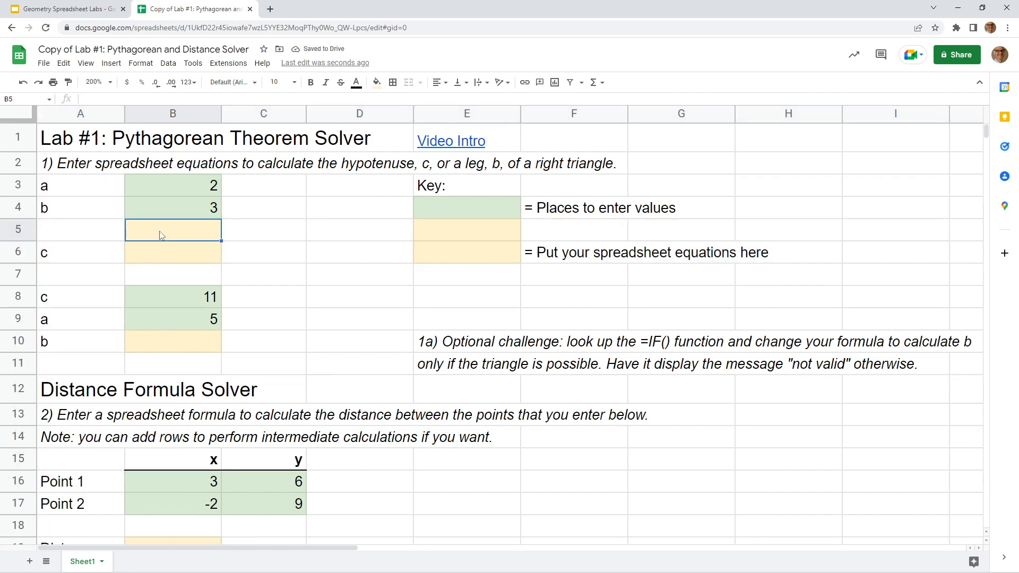
{"action": "key", "text": "Left"}
{"action": "type", "text": "a^2 + "}
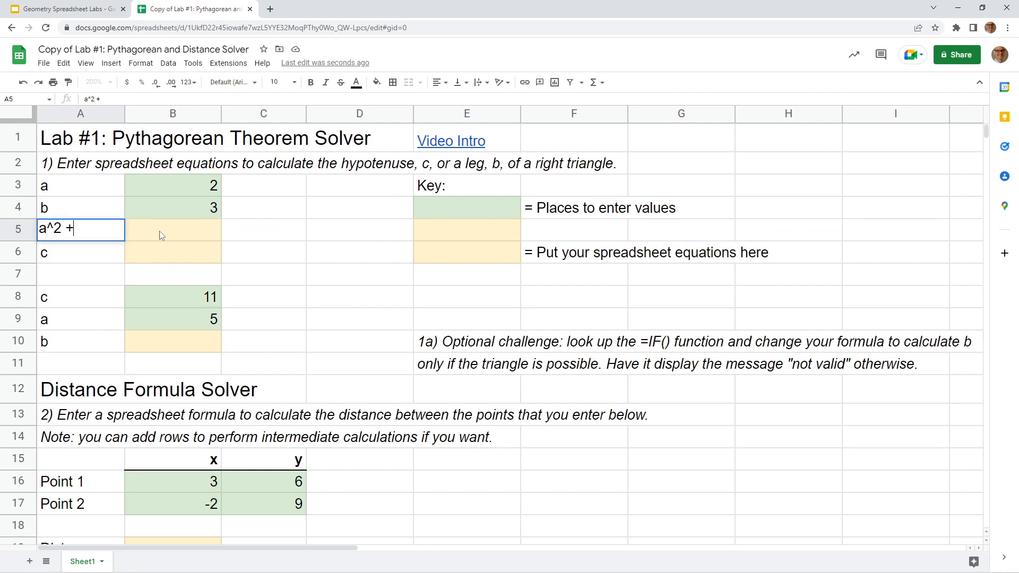
{"action": "type", "text": "b^2"}
Step: Enter the sum-of-squares formula =B3^2+B4^2 in cell B5 and reject the suggested autofill
{"action": "left_click", "coordinate": [159, 231]}
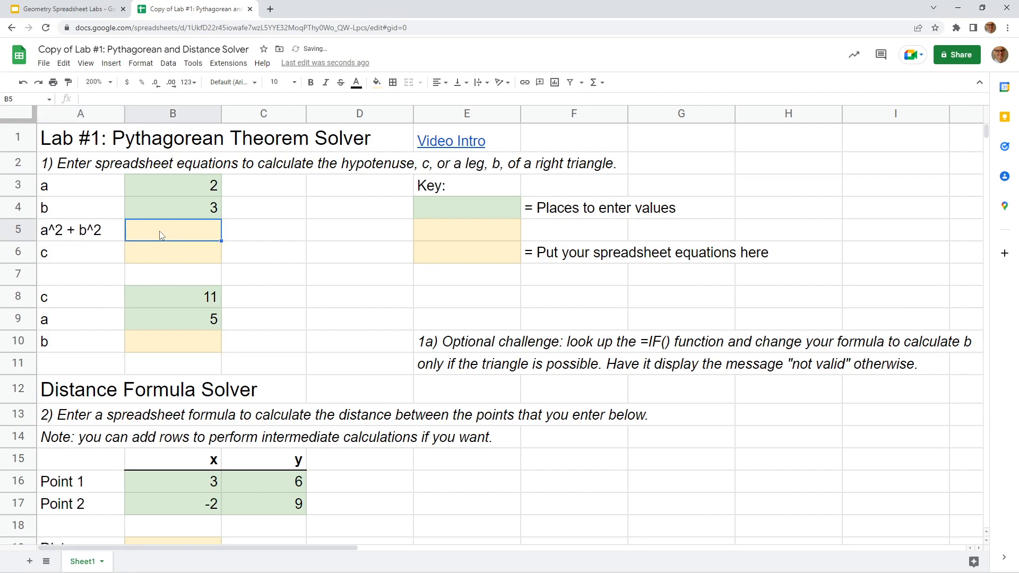
{"action": "type", "text": "="}
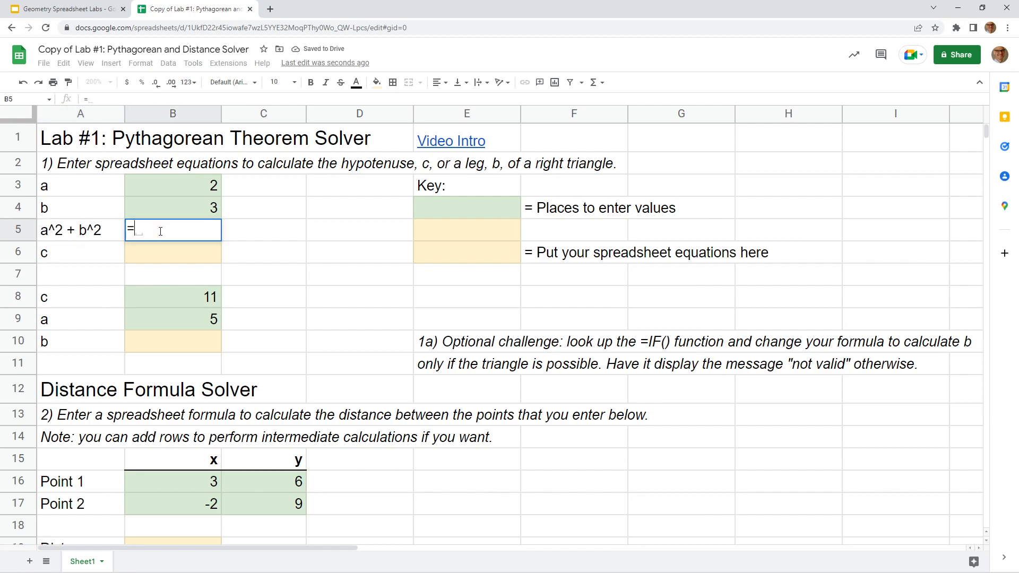
{"action": "left_click", "coordinate": [177, 180]}
{"action": "type", "text": "^2+"}
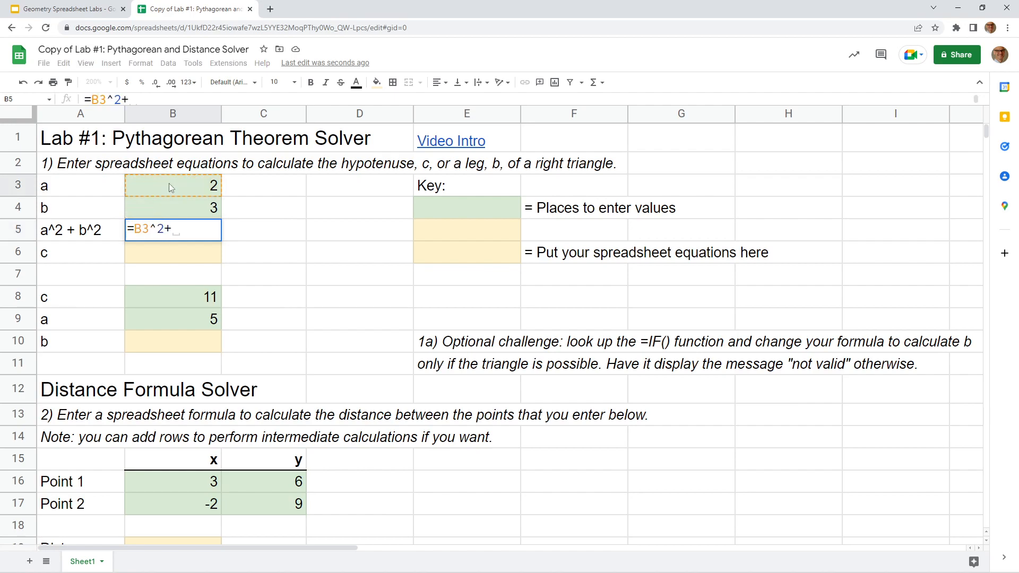
{"action": "left_click", "coordinate": [183, 206]}
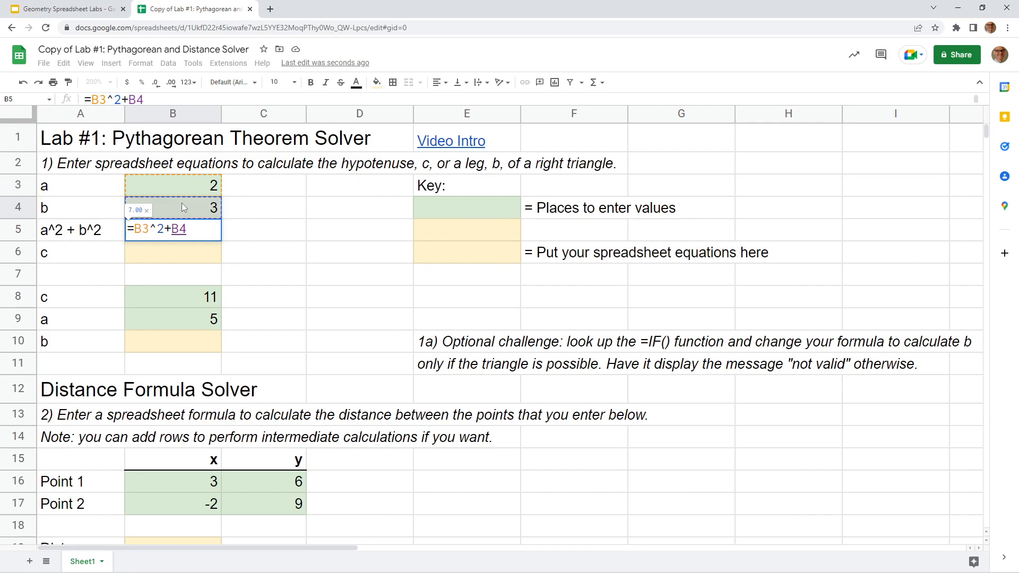
{"action": "type", "text": "^2"}
{"action": "key", "text": "Return"}
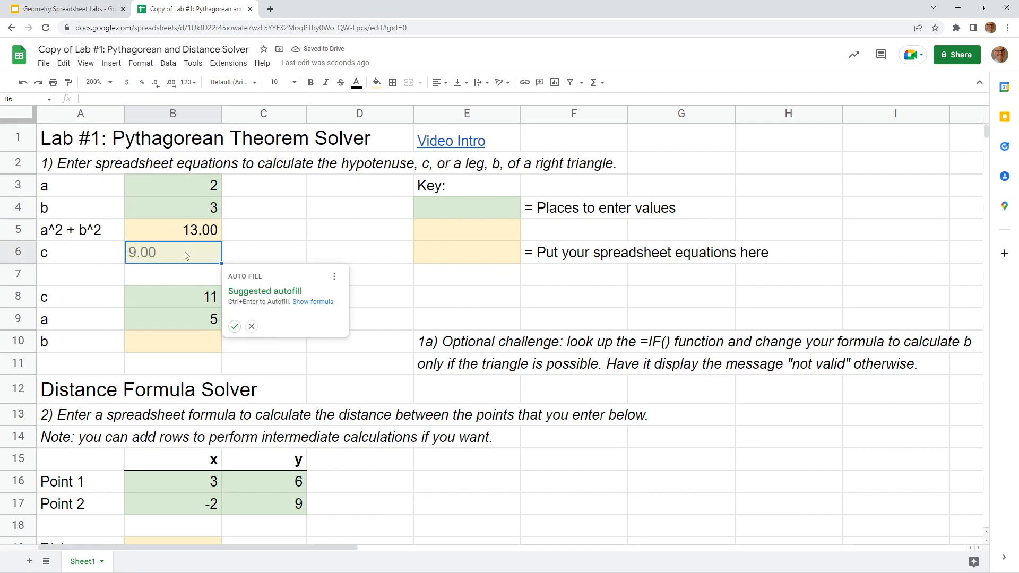
{"action": "left_click", "coordinate": [252, 326]}
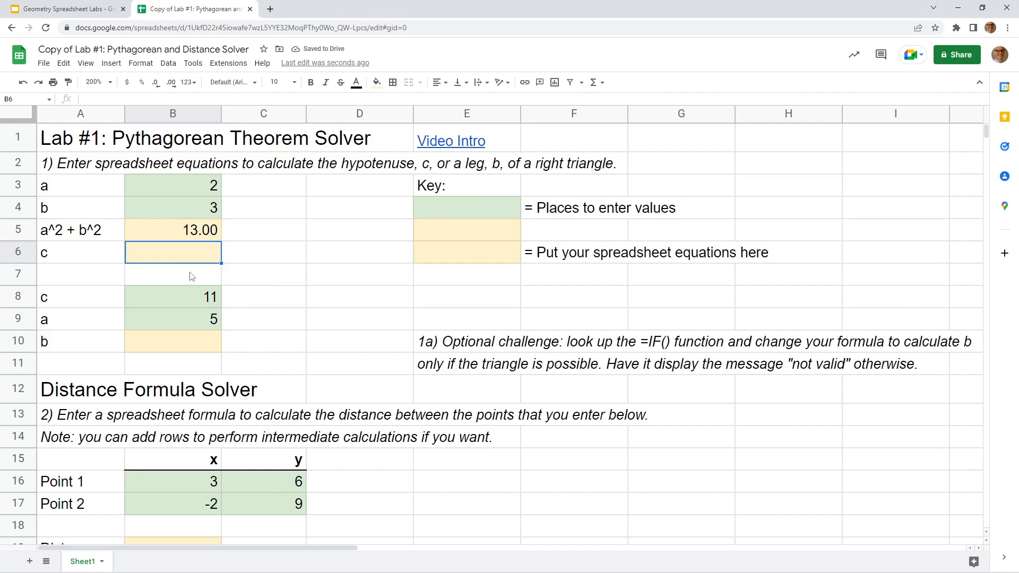
Step: Enter the hypotenuse formula =sqrt(B5) in cell B6, referencing the intermediate sum of squares
{"action": "type", "text": "=sqrt"}
{"action": "key", "text": "BackSpace"}
{"action": "type", "text": "t("}
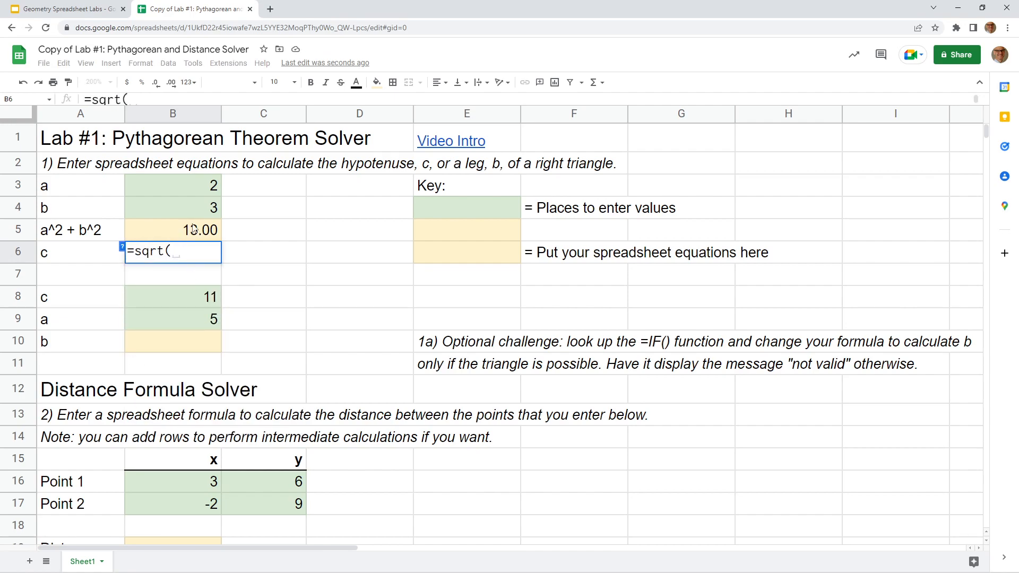
{"action": "left_click", "coordinate": [193, 229]}
{"action": "type", "text": ")"}
{"action": "key", "text": "Return"}
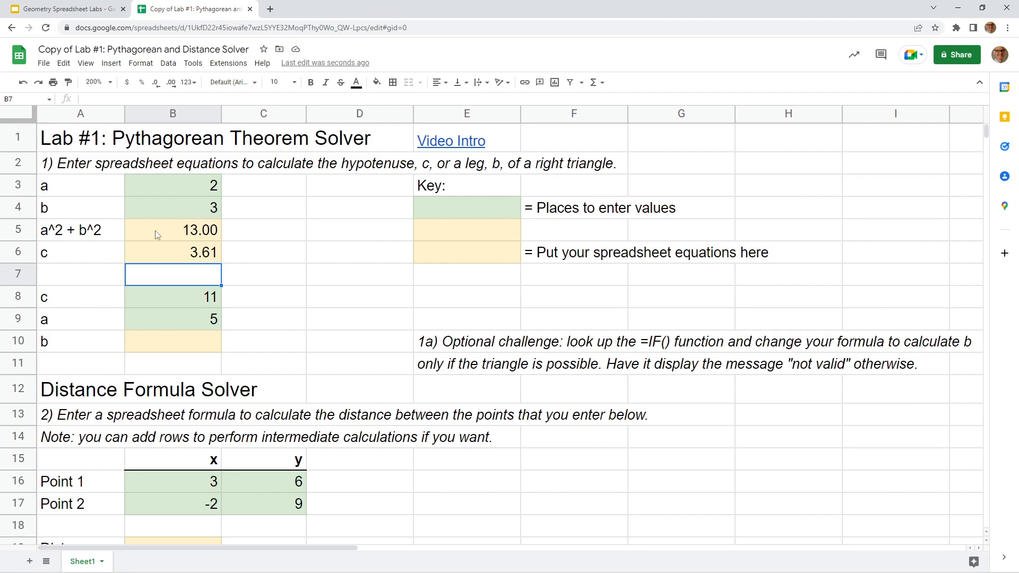
{"action": "left_click", "coordinate": [184, 256]}
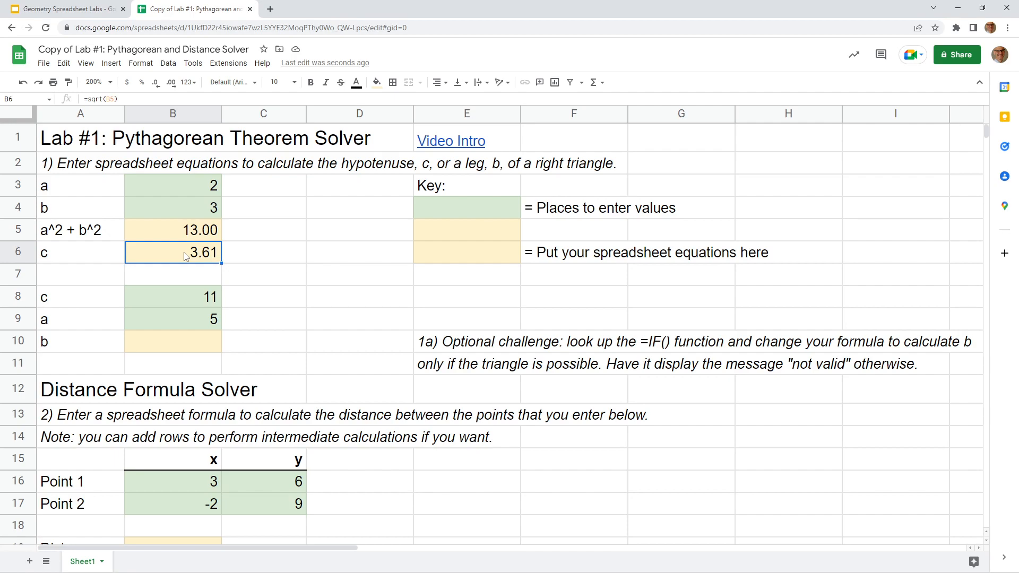
Step: Label cell A18, between Point 2 and Distance, as "difference" for an intermediate calculation row
{"action": "scroll", "coordinate": [184, 256], "scroll_direction": "down", "scroll_amount": 1}
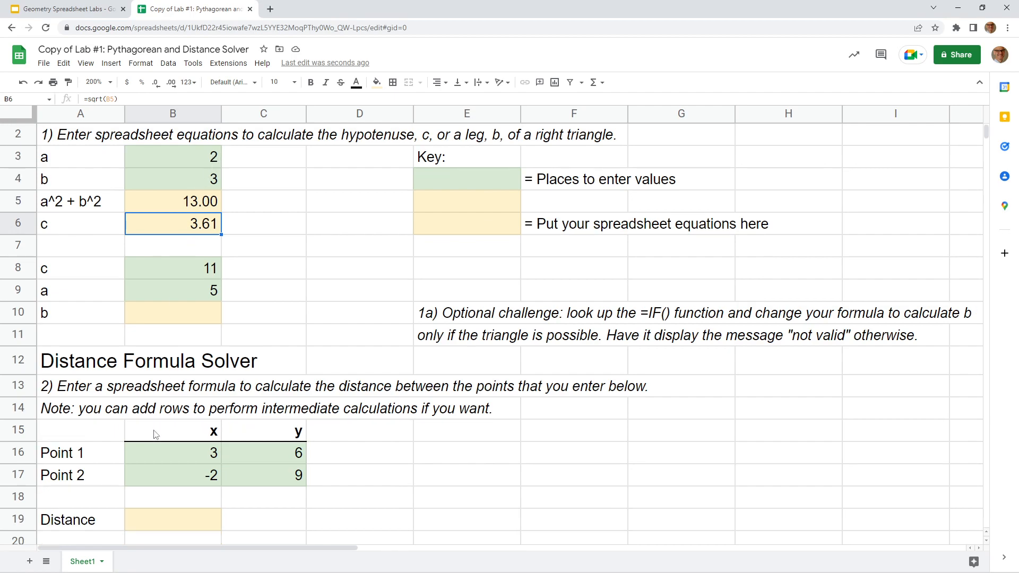
{"action": "scroll", "coordinate": [154, 444], "scroll_direction": "down", "scroll_amount": 5}
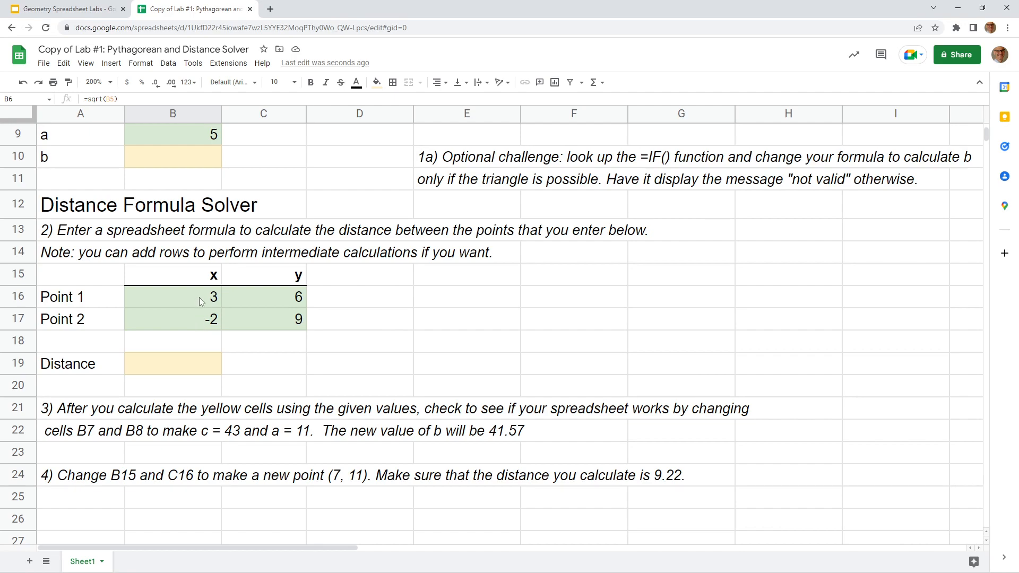
{"action": "left_click", "coordinate": [89, 345]}
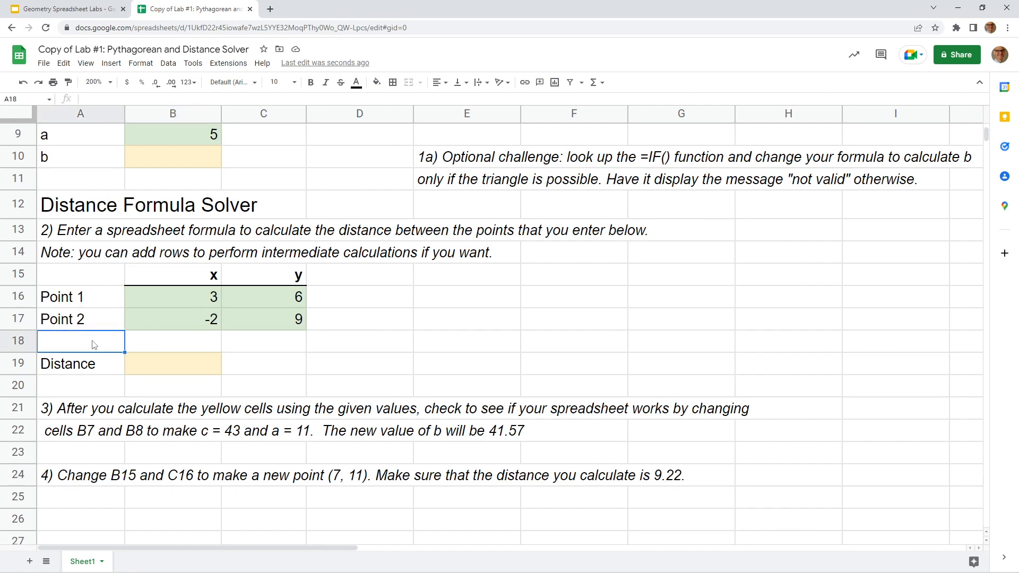
{"action": "left_click", "coordinate": [173, 344]}
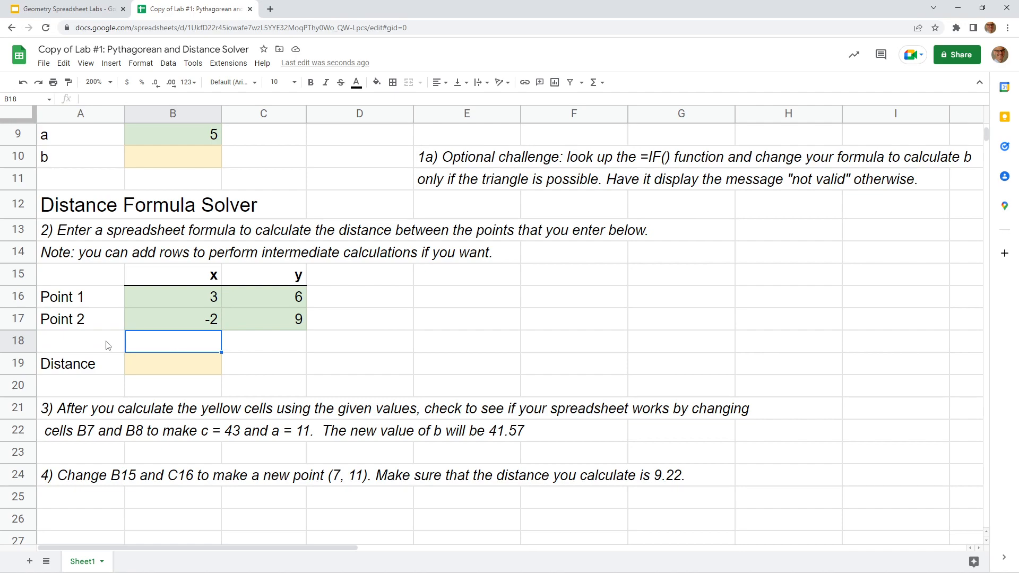
{"action": "left_click", "coordinate": [110, 344]}
{"action": "type", "text": "difference"}
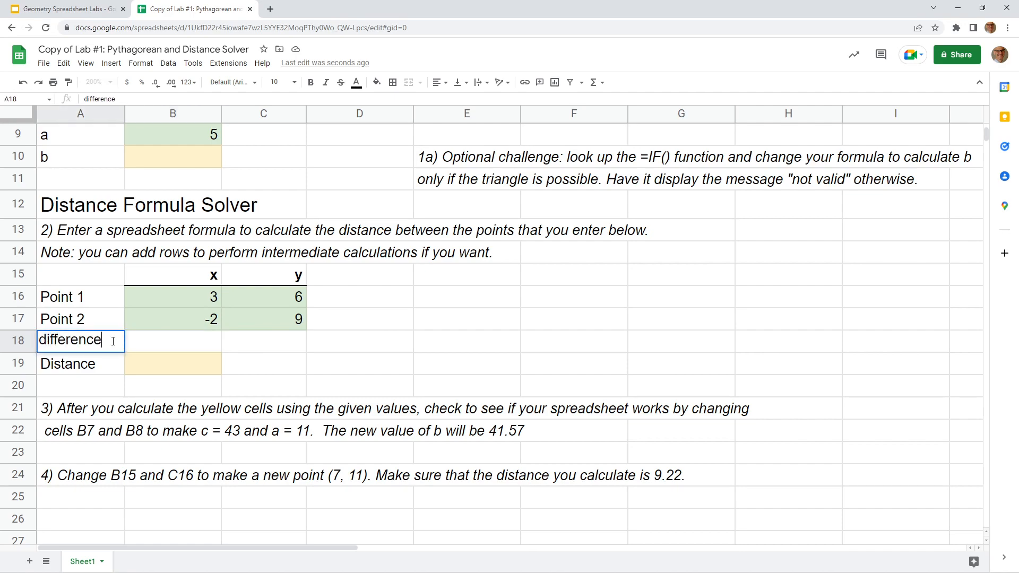
{"action": "left_click", "coordinate": [190, 341]}
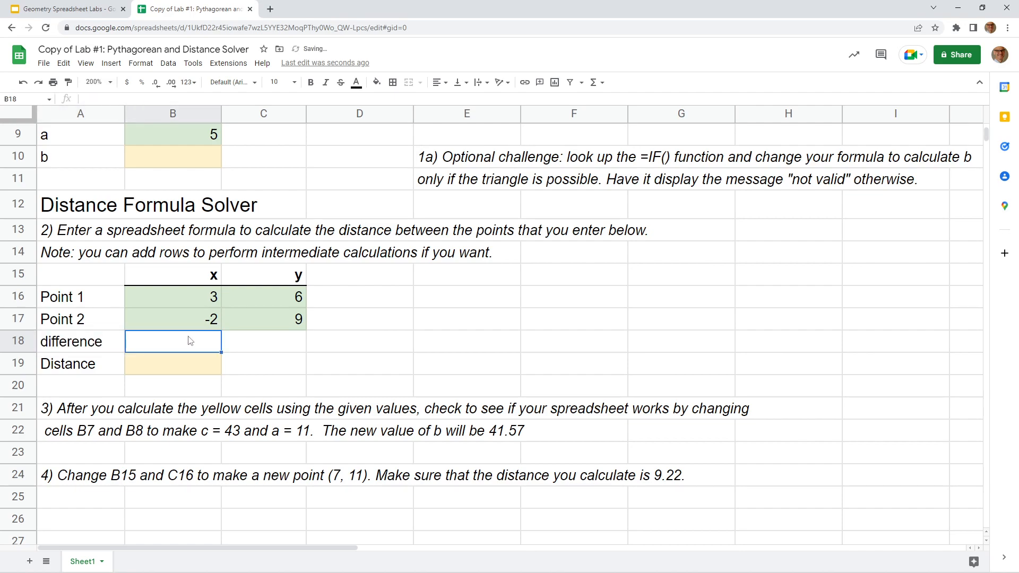
Step: Review the empty difference and distance cells and the checking instructions in tasks 3 and 4
{"action": "left_click", "coordinate": [251, 341]}
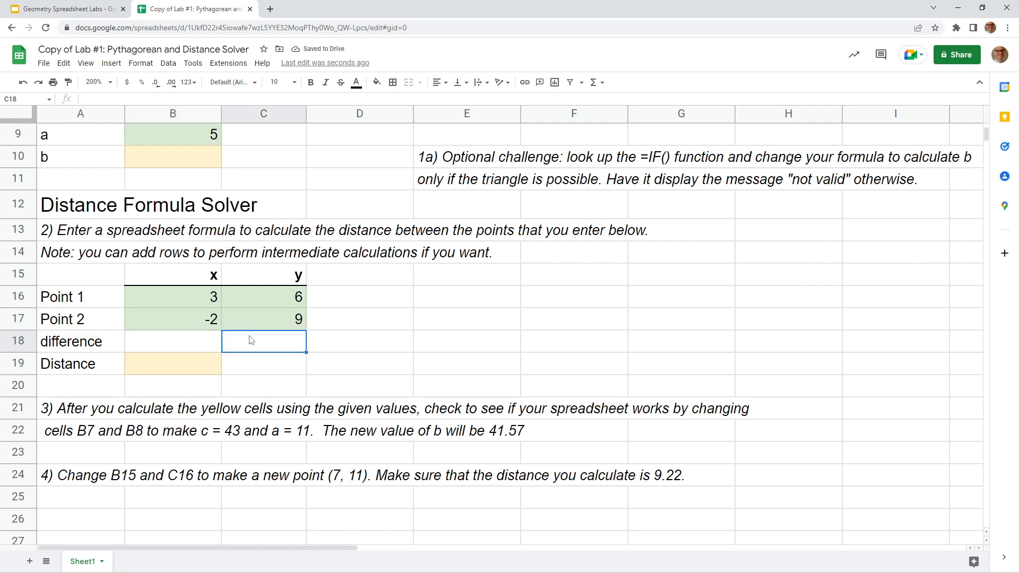
{"action": "left_click", "coordinate": [188, 372]}
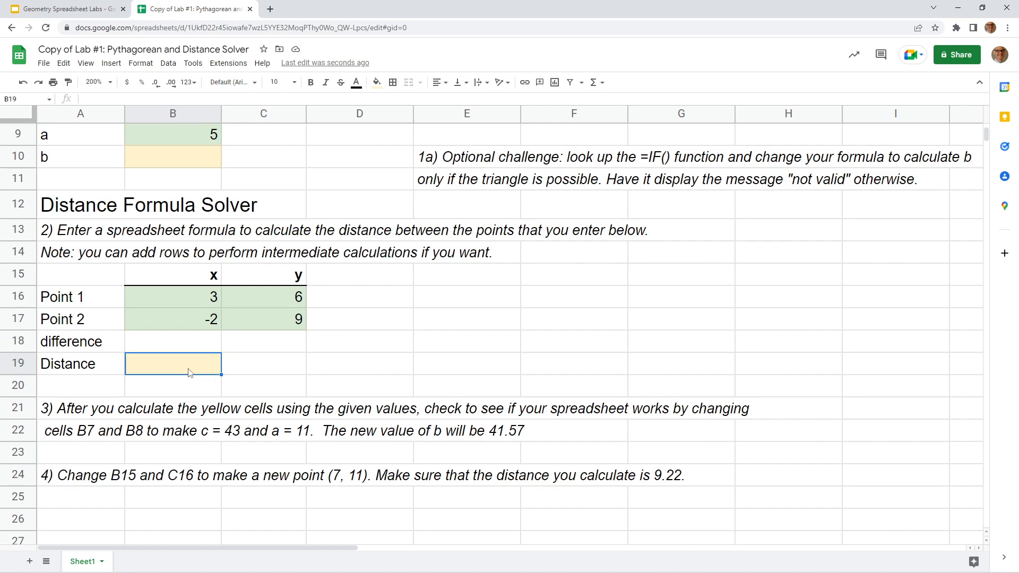
{"action": "left_click", "coordinate": [48, 413]}
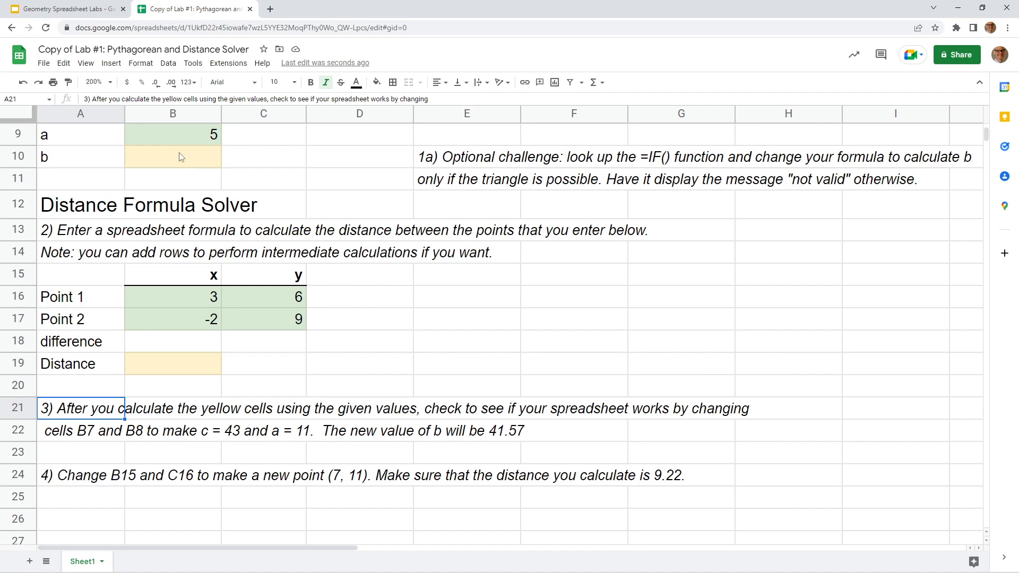
{"action": "left_click", "coordinate": [70, 481]}
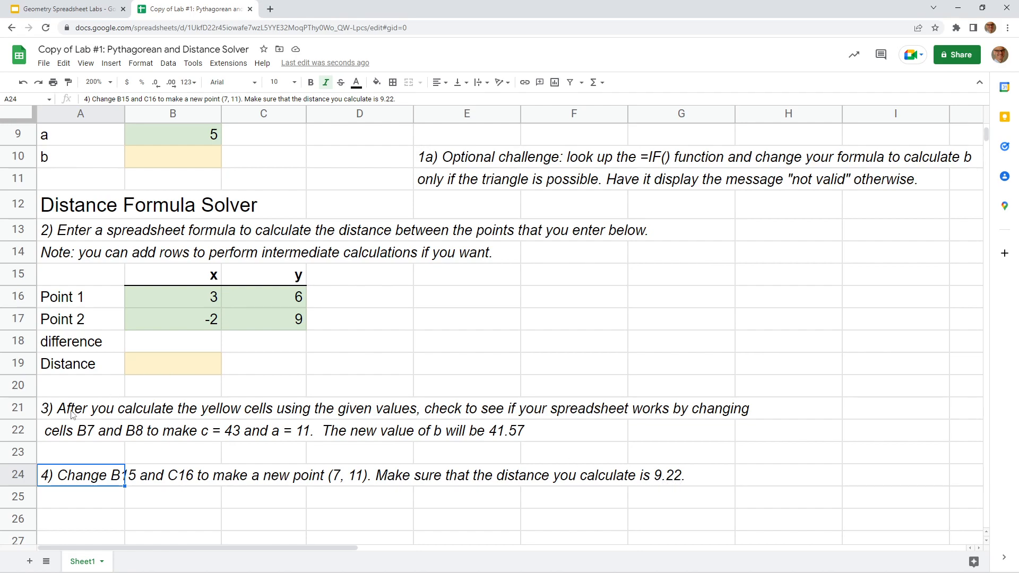
{"action": "scroll", "coordinate": [73, 414], "scroll_direction": "up", "scroll_amount": 5}
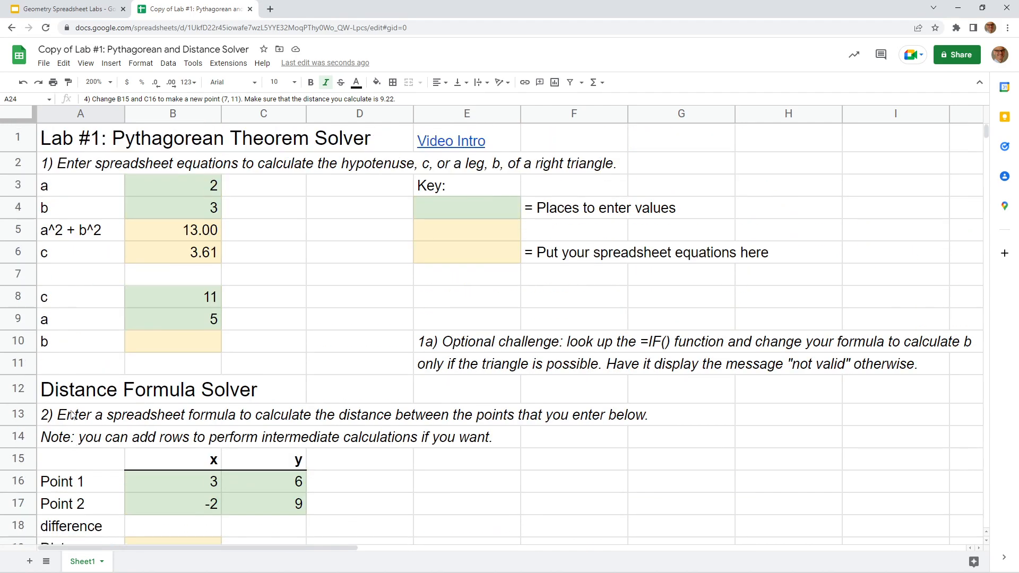